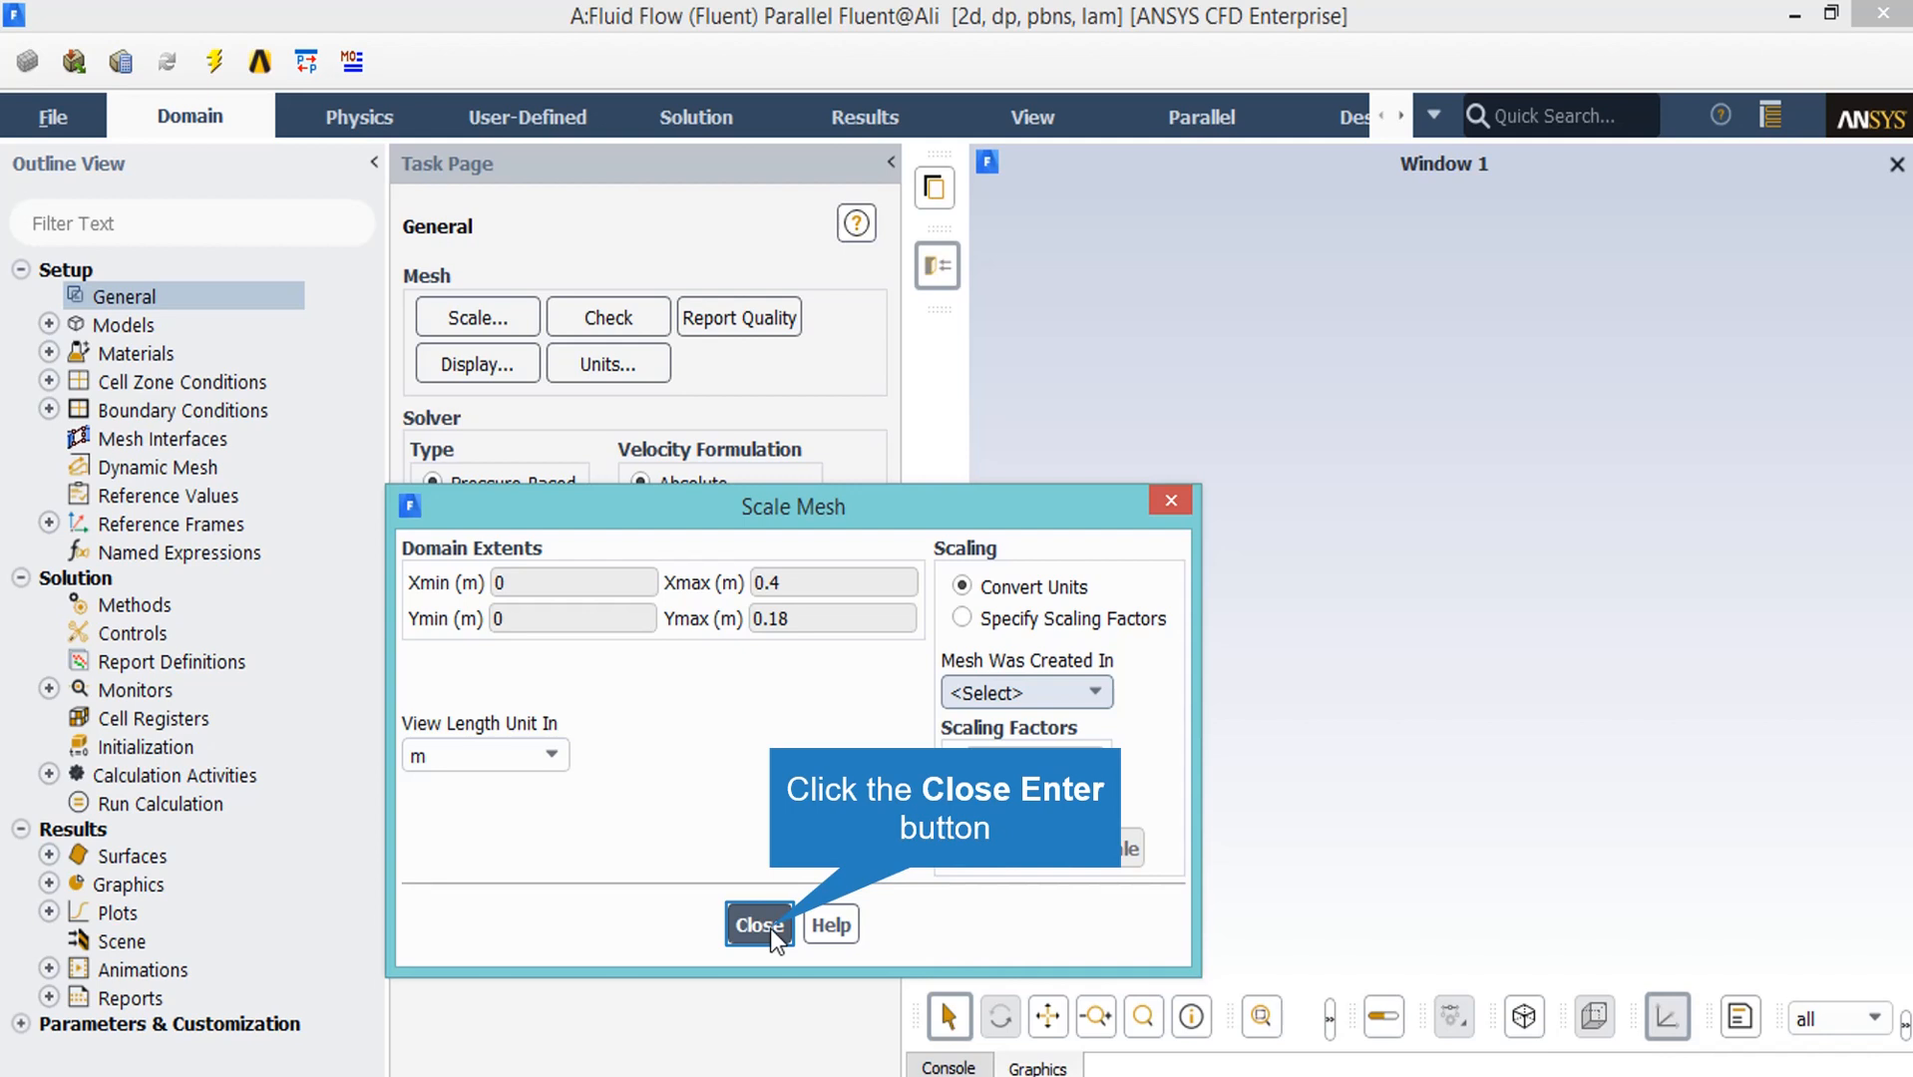
Close the mesh scaling settings, then check the mesh and report its quality.
left_click(760, 925)
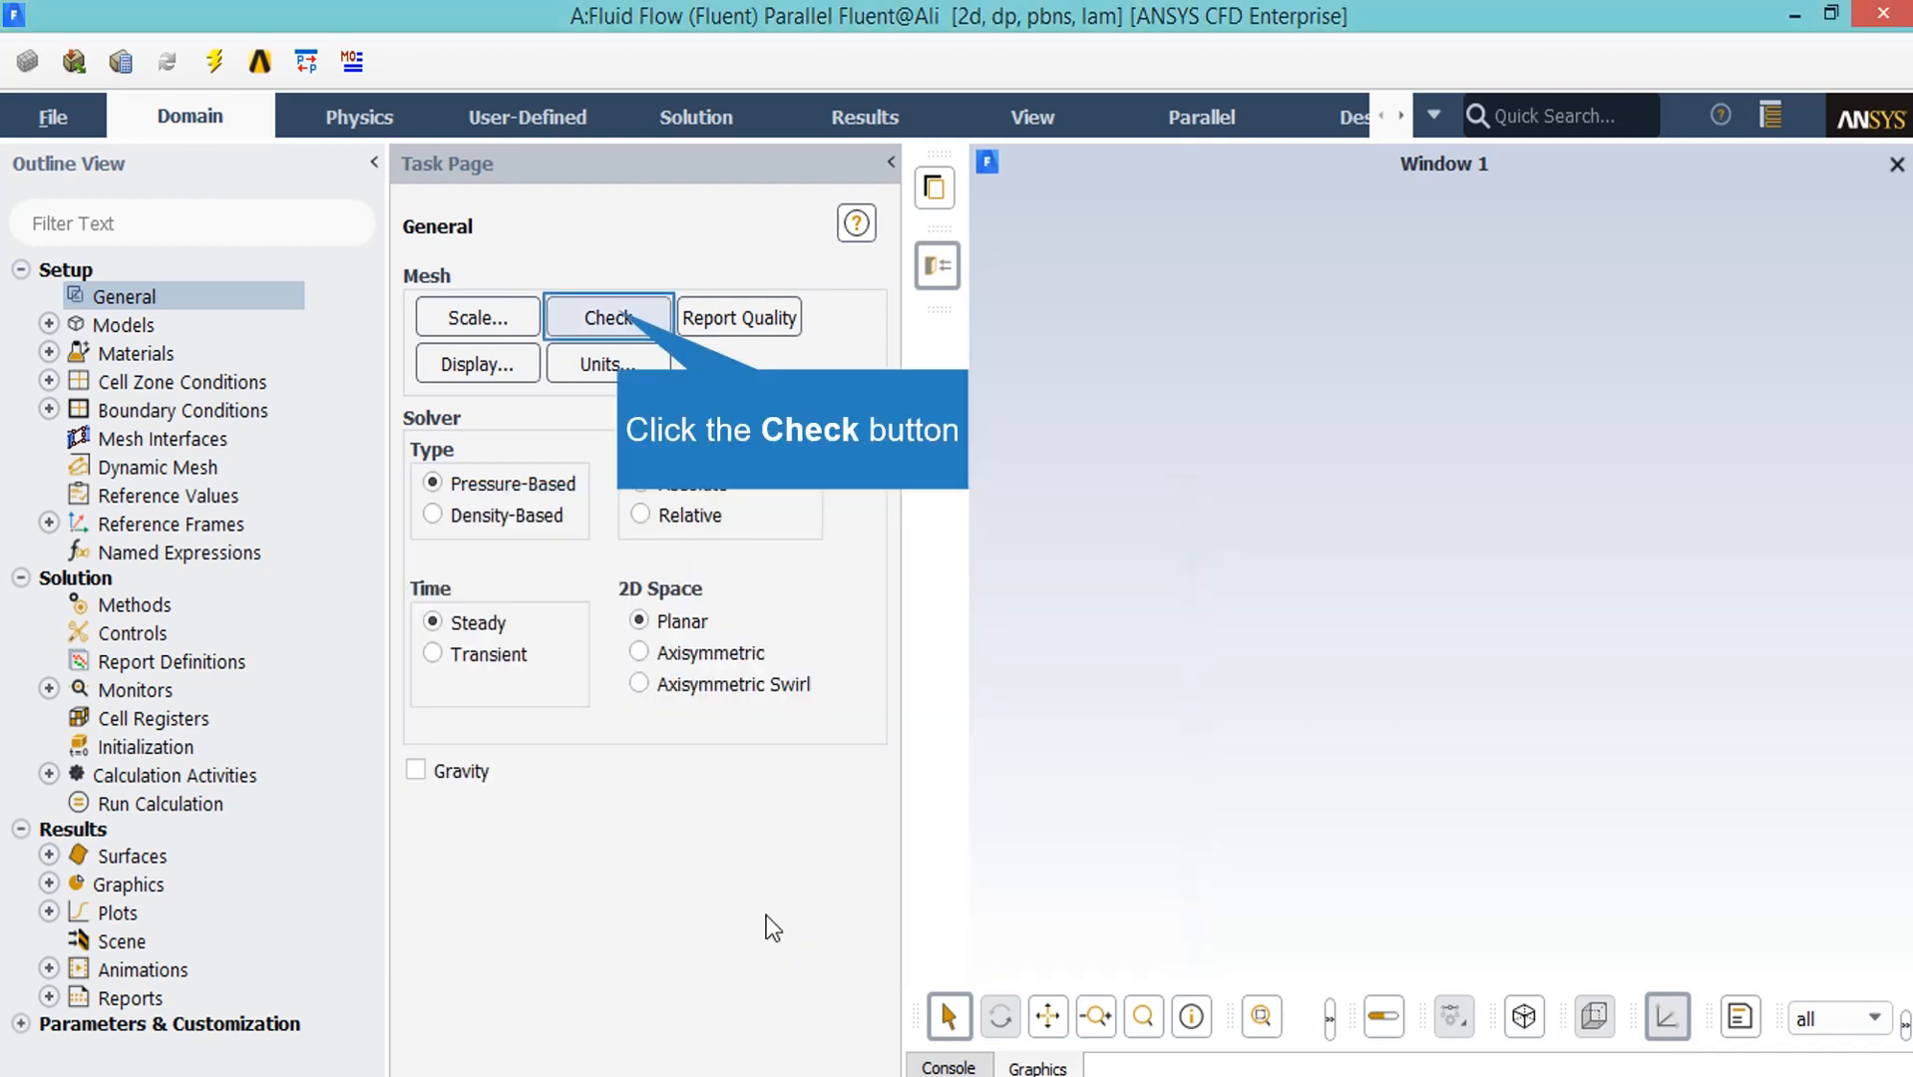
left_click(620, 319)
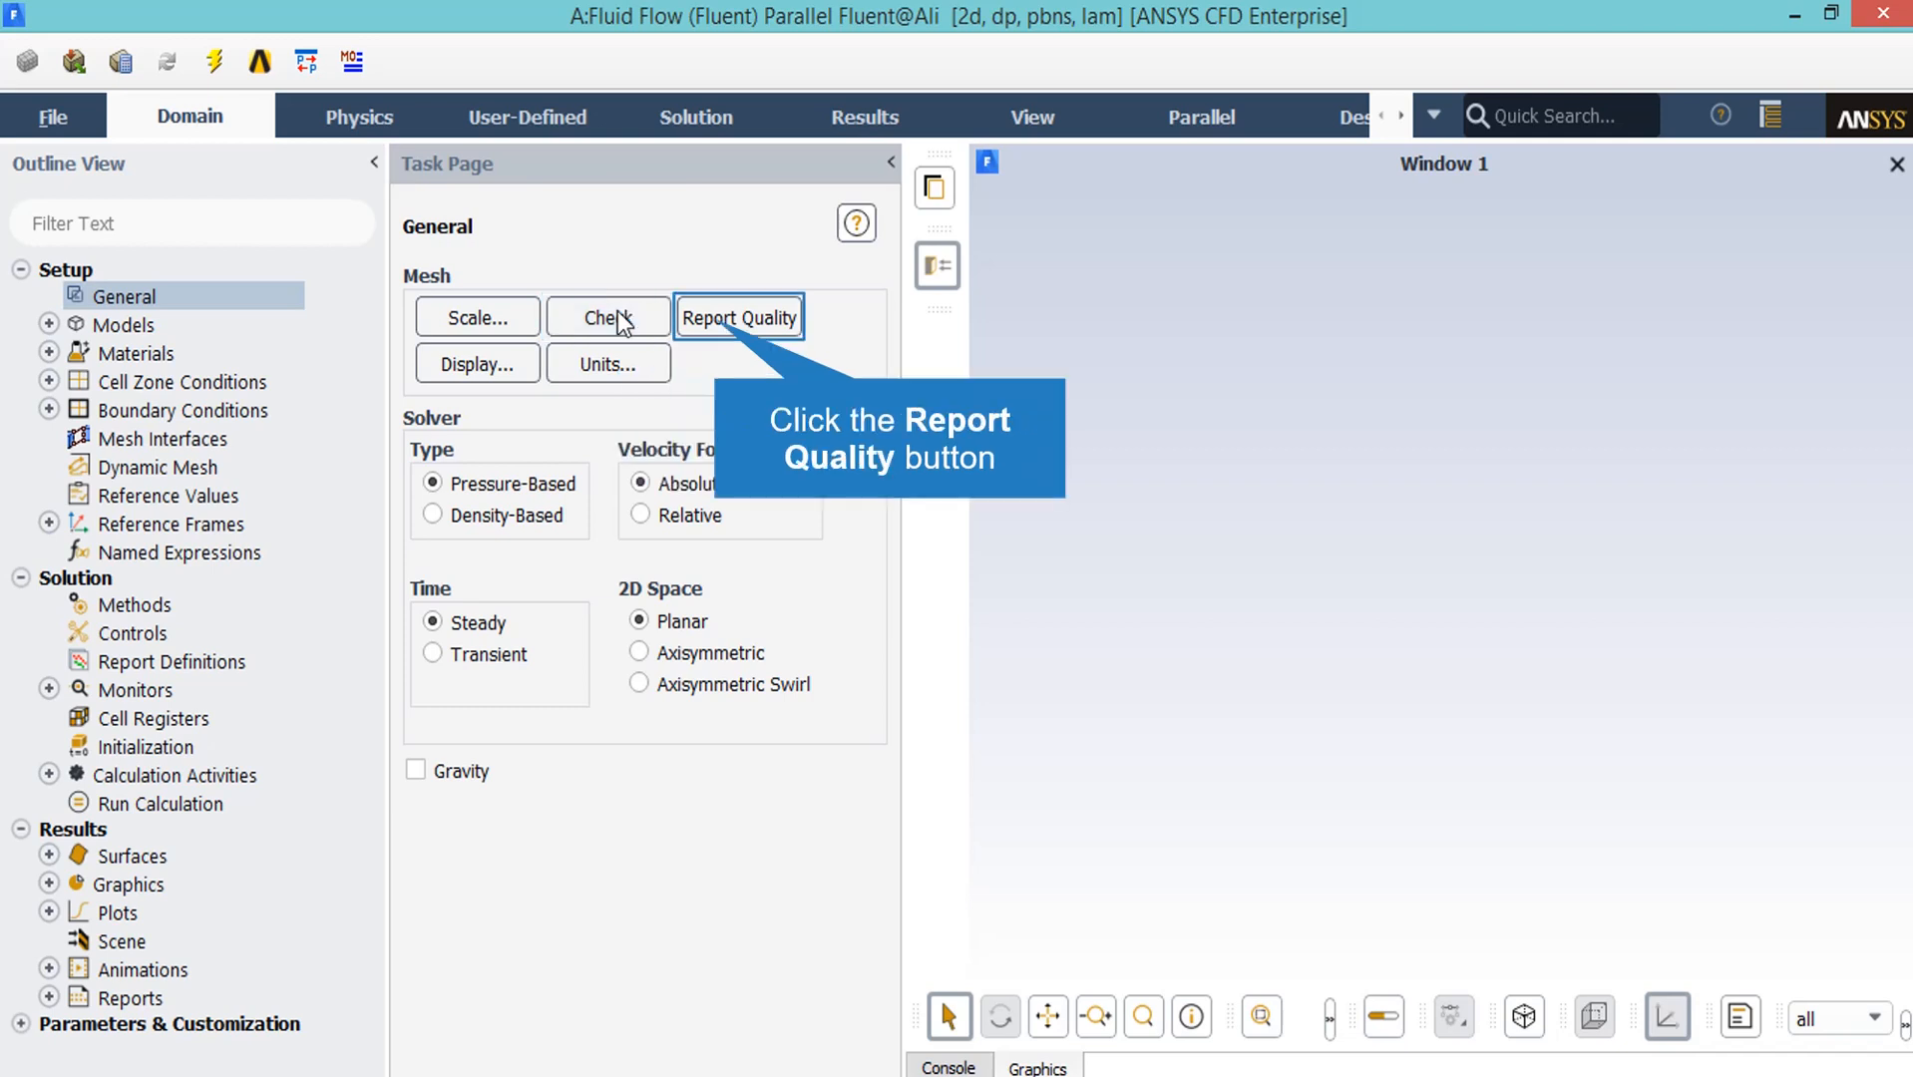
left_click(714, 320)
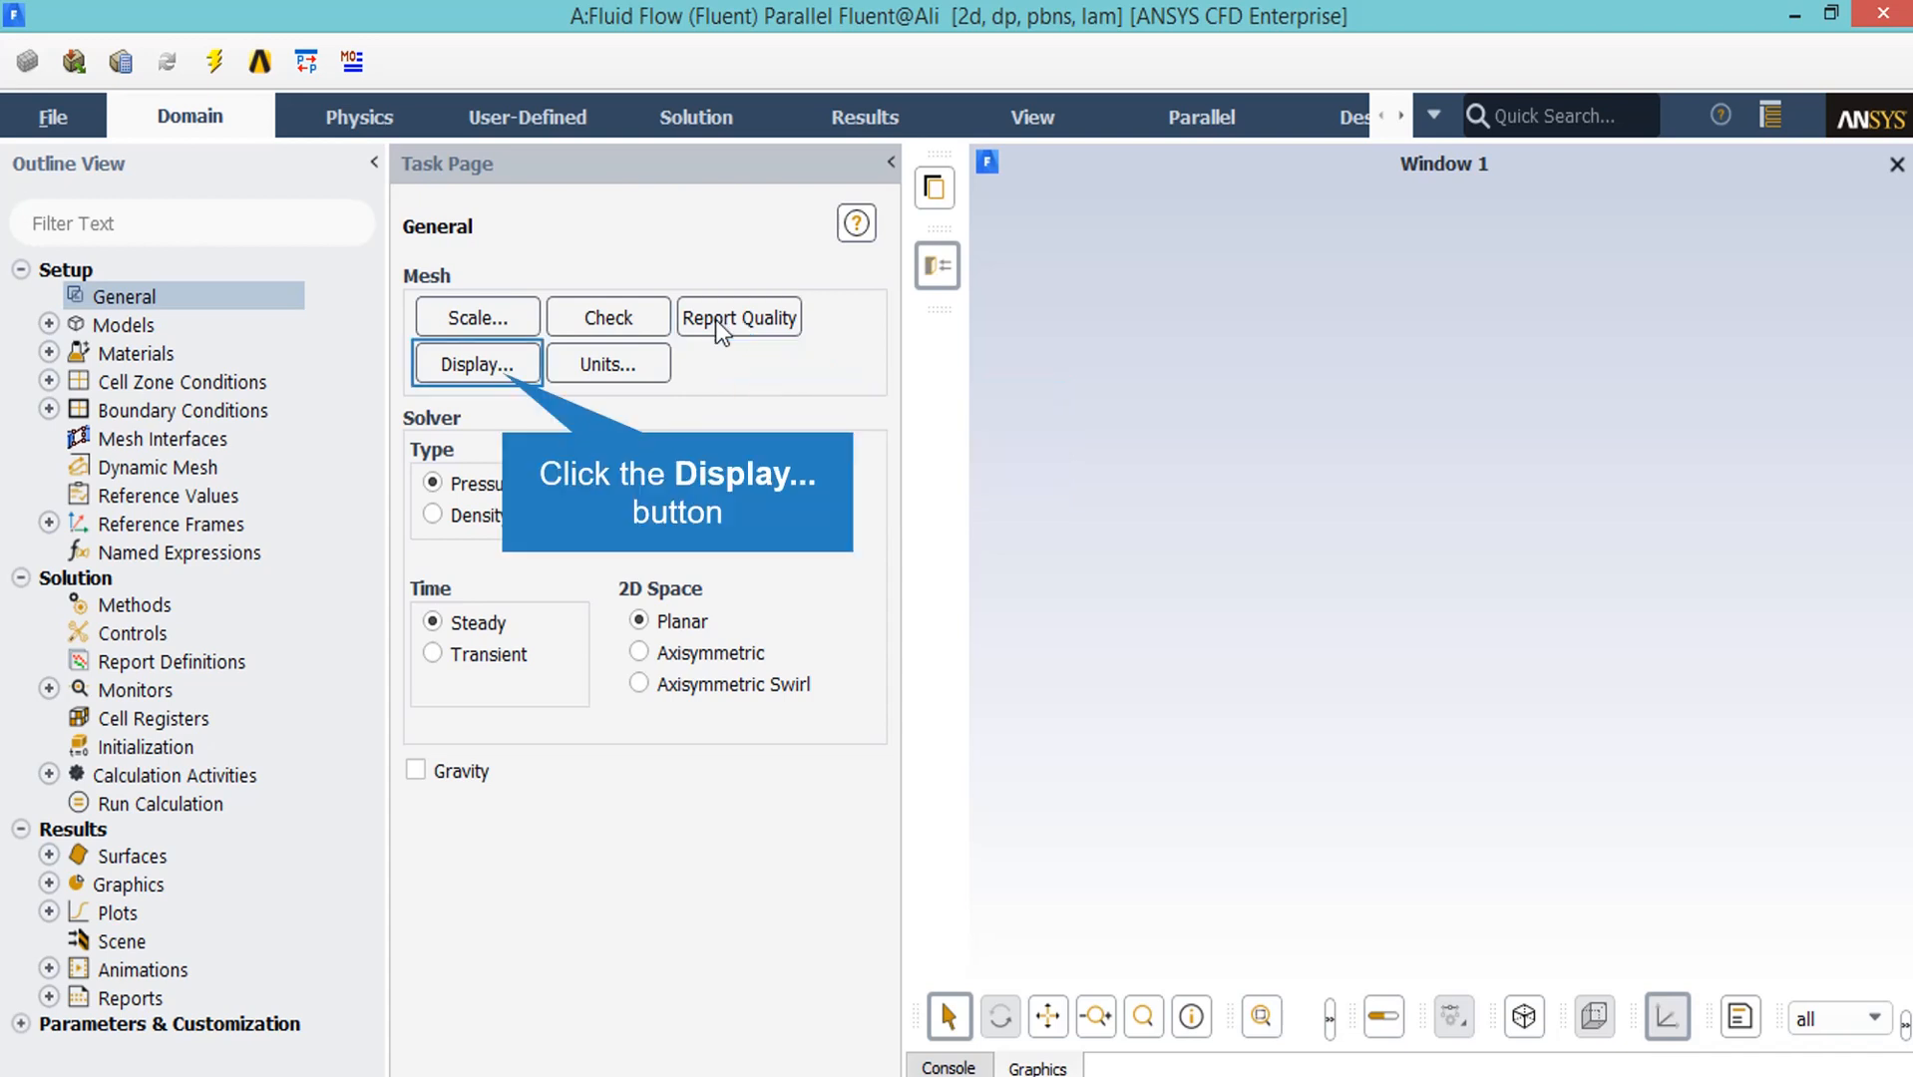
Display the mesh for the flat_plate, inlet, interior-surface_body, outlet and symmetry surfaces.
left_click(504, 374)
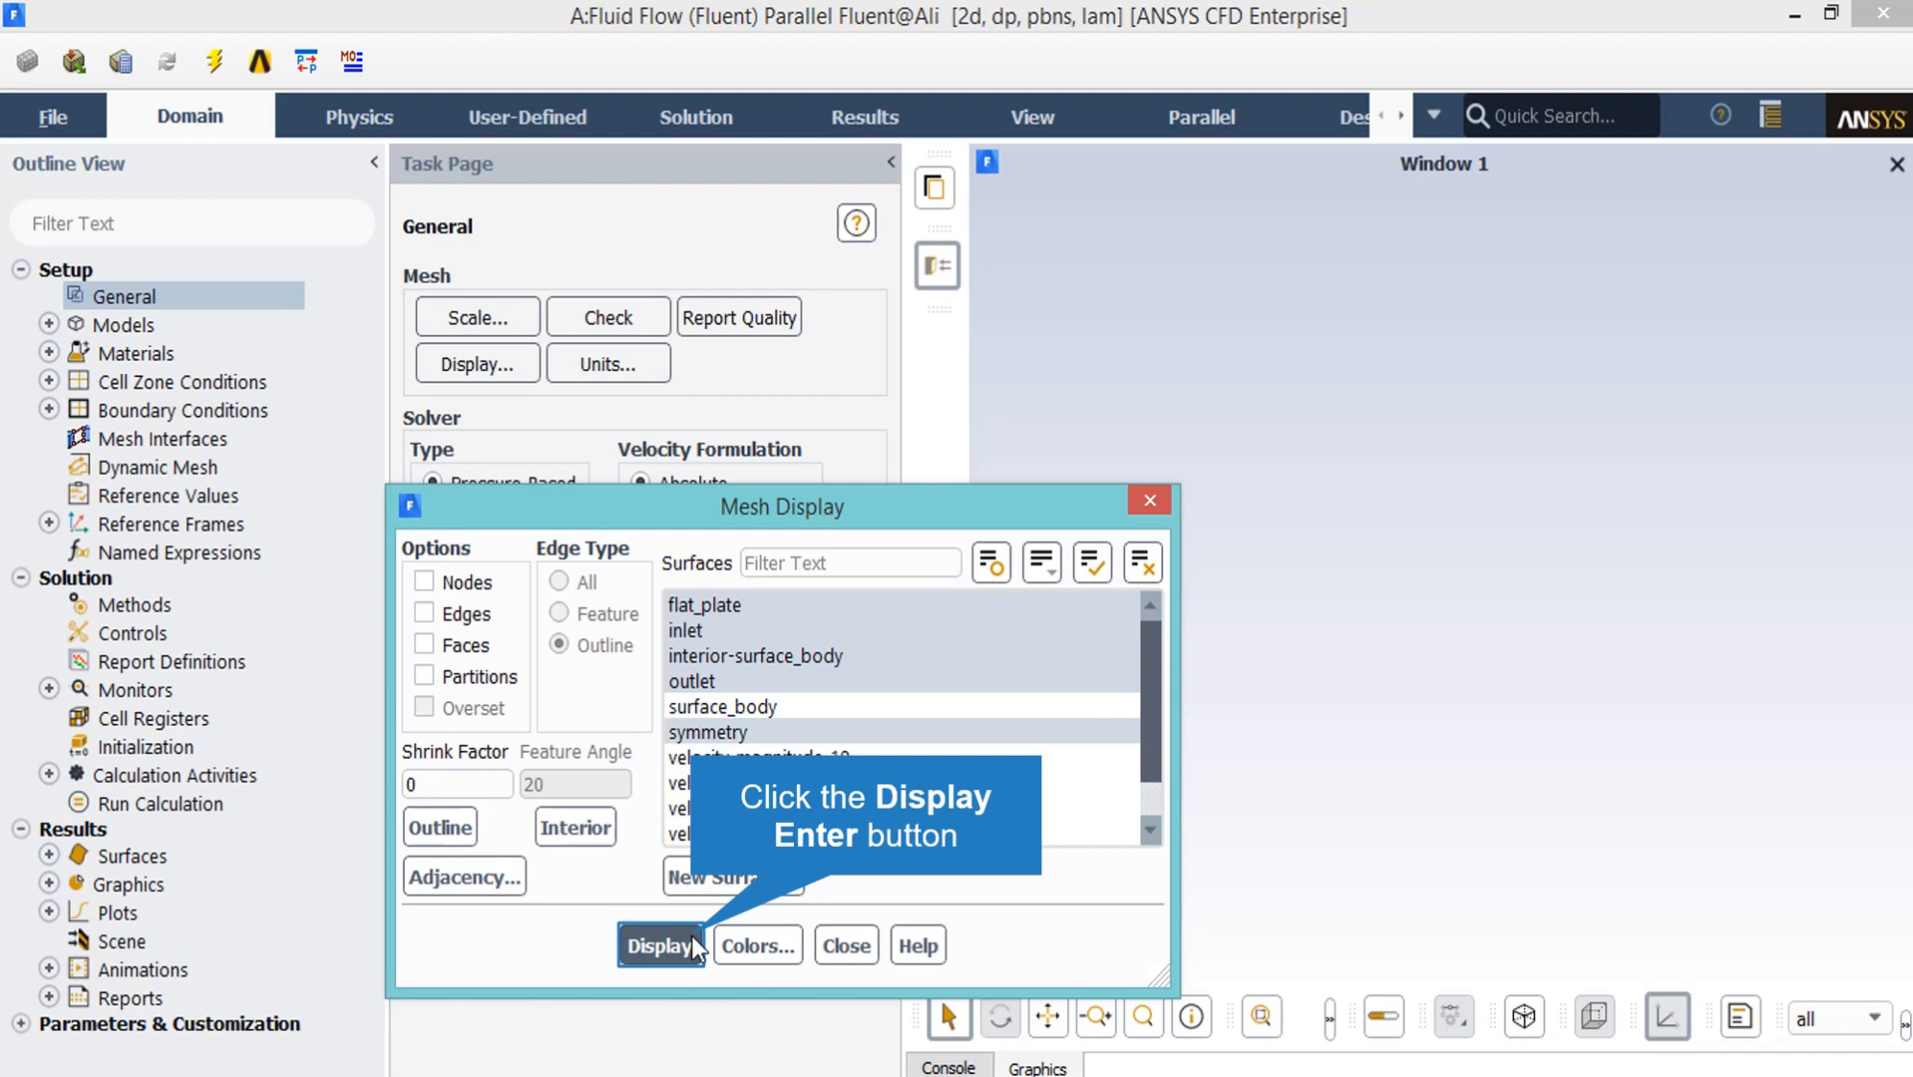
left_click(660, 945)
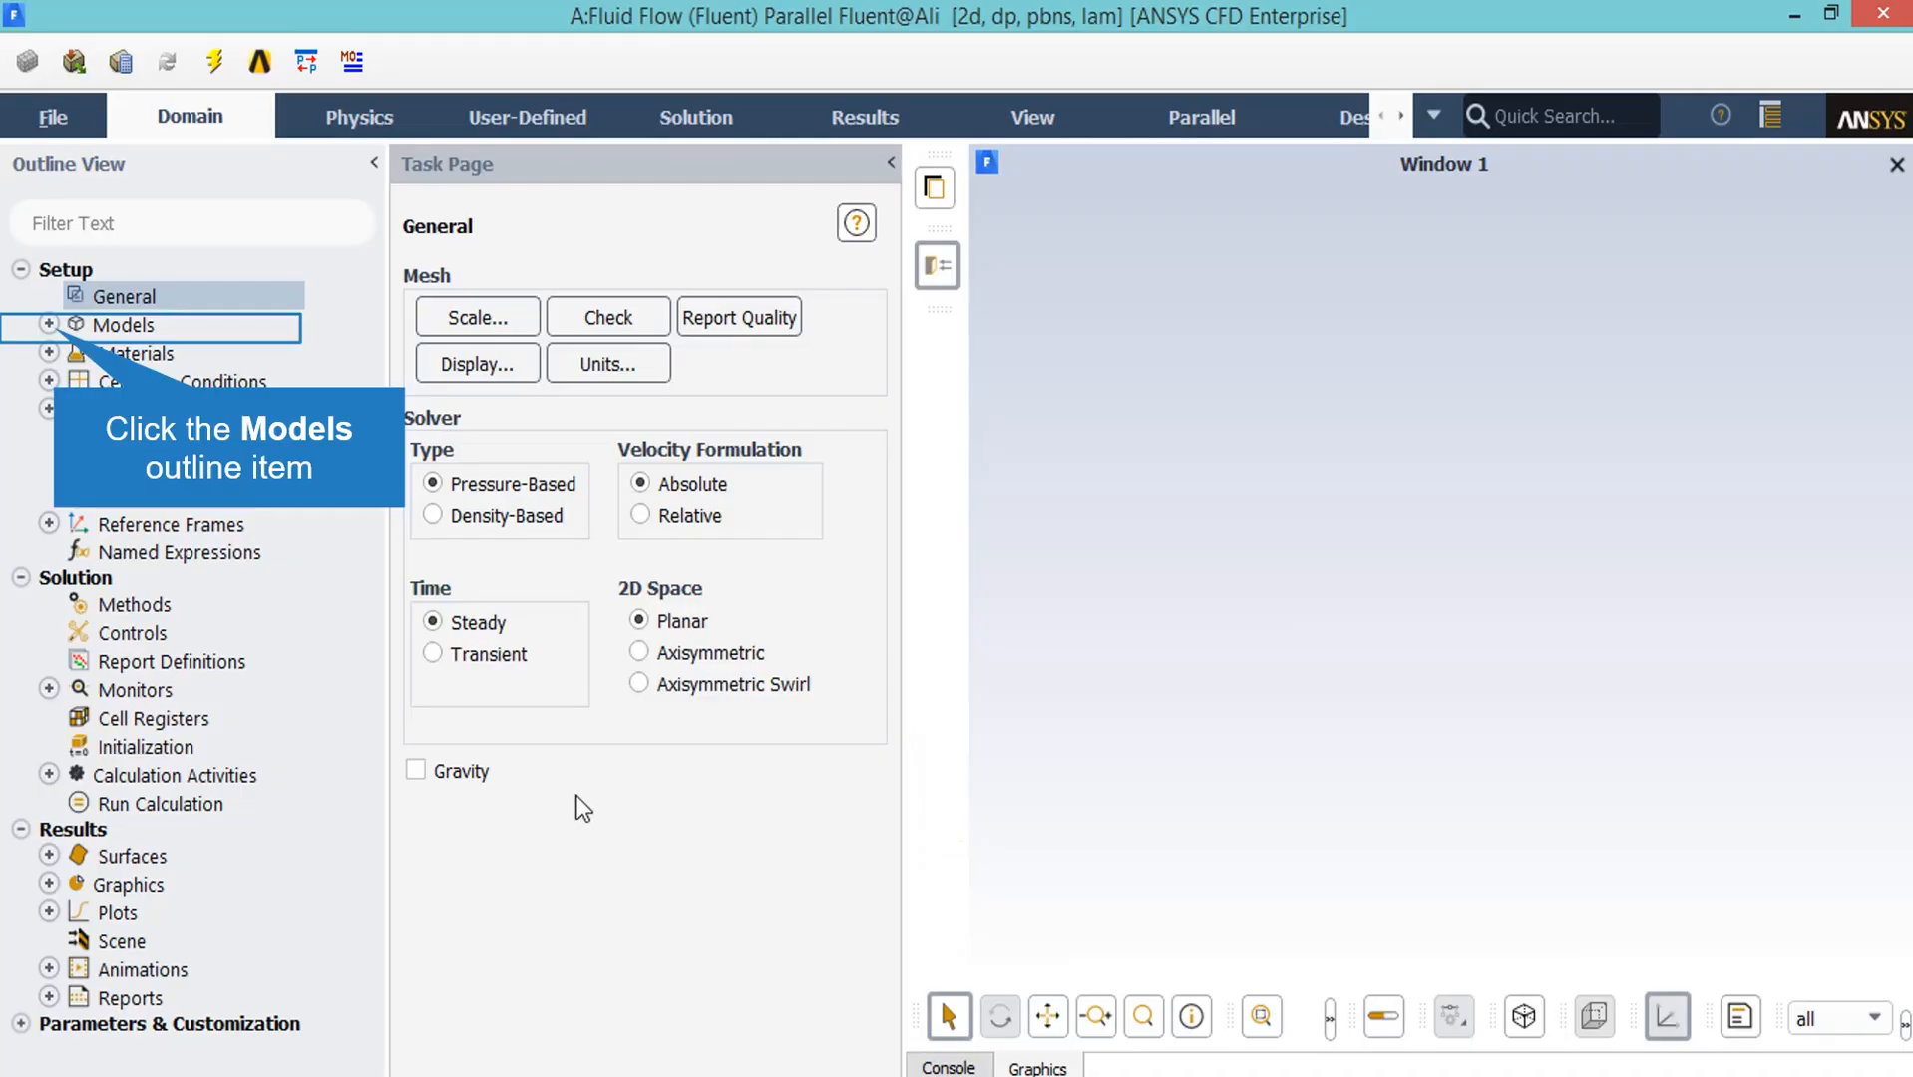
Review the Energy model setting without changing it and inspect the Viscous (Laminar) model settings.
left_click(50, 325)
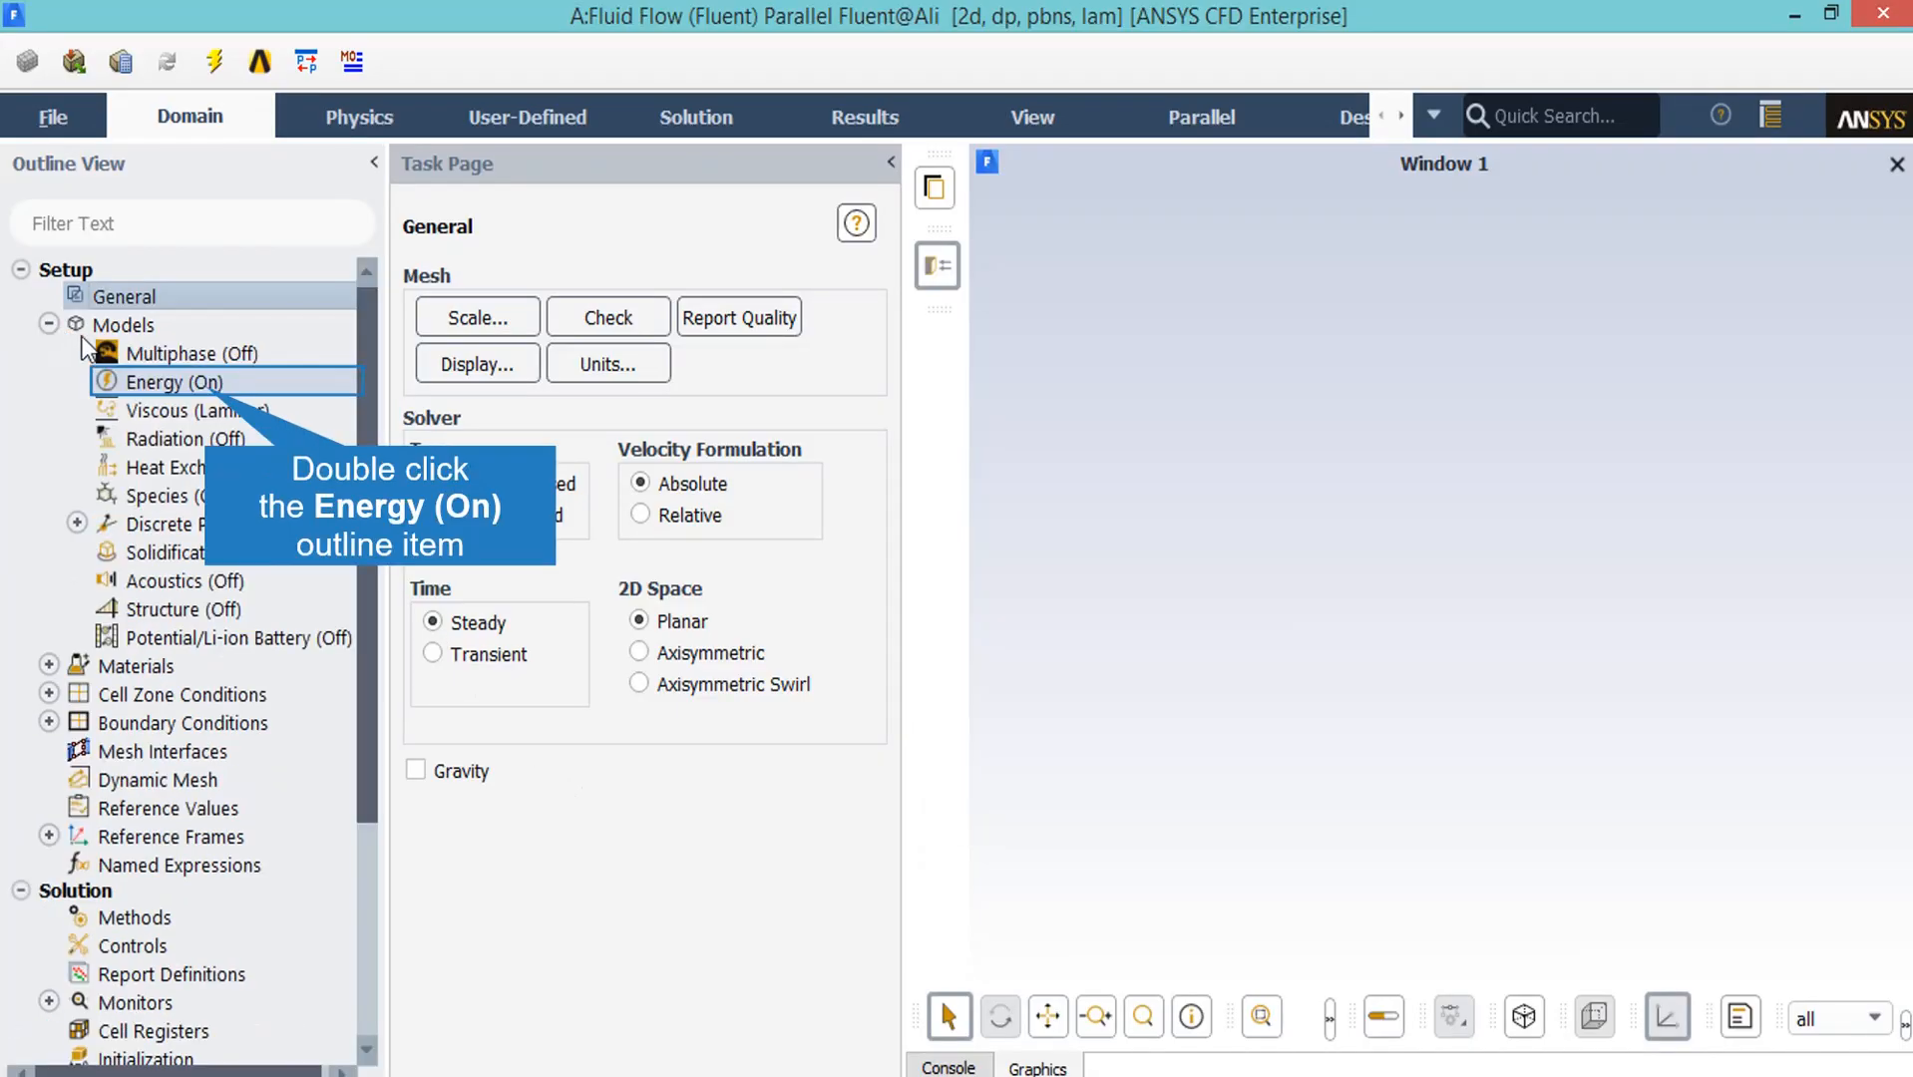
double_click(210, 384)
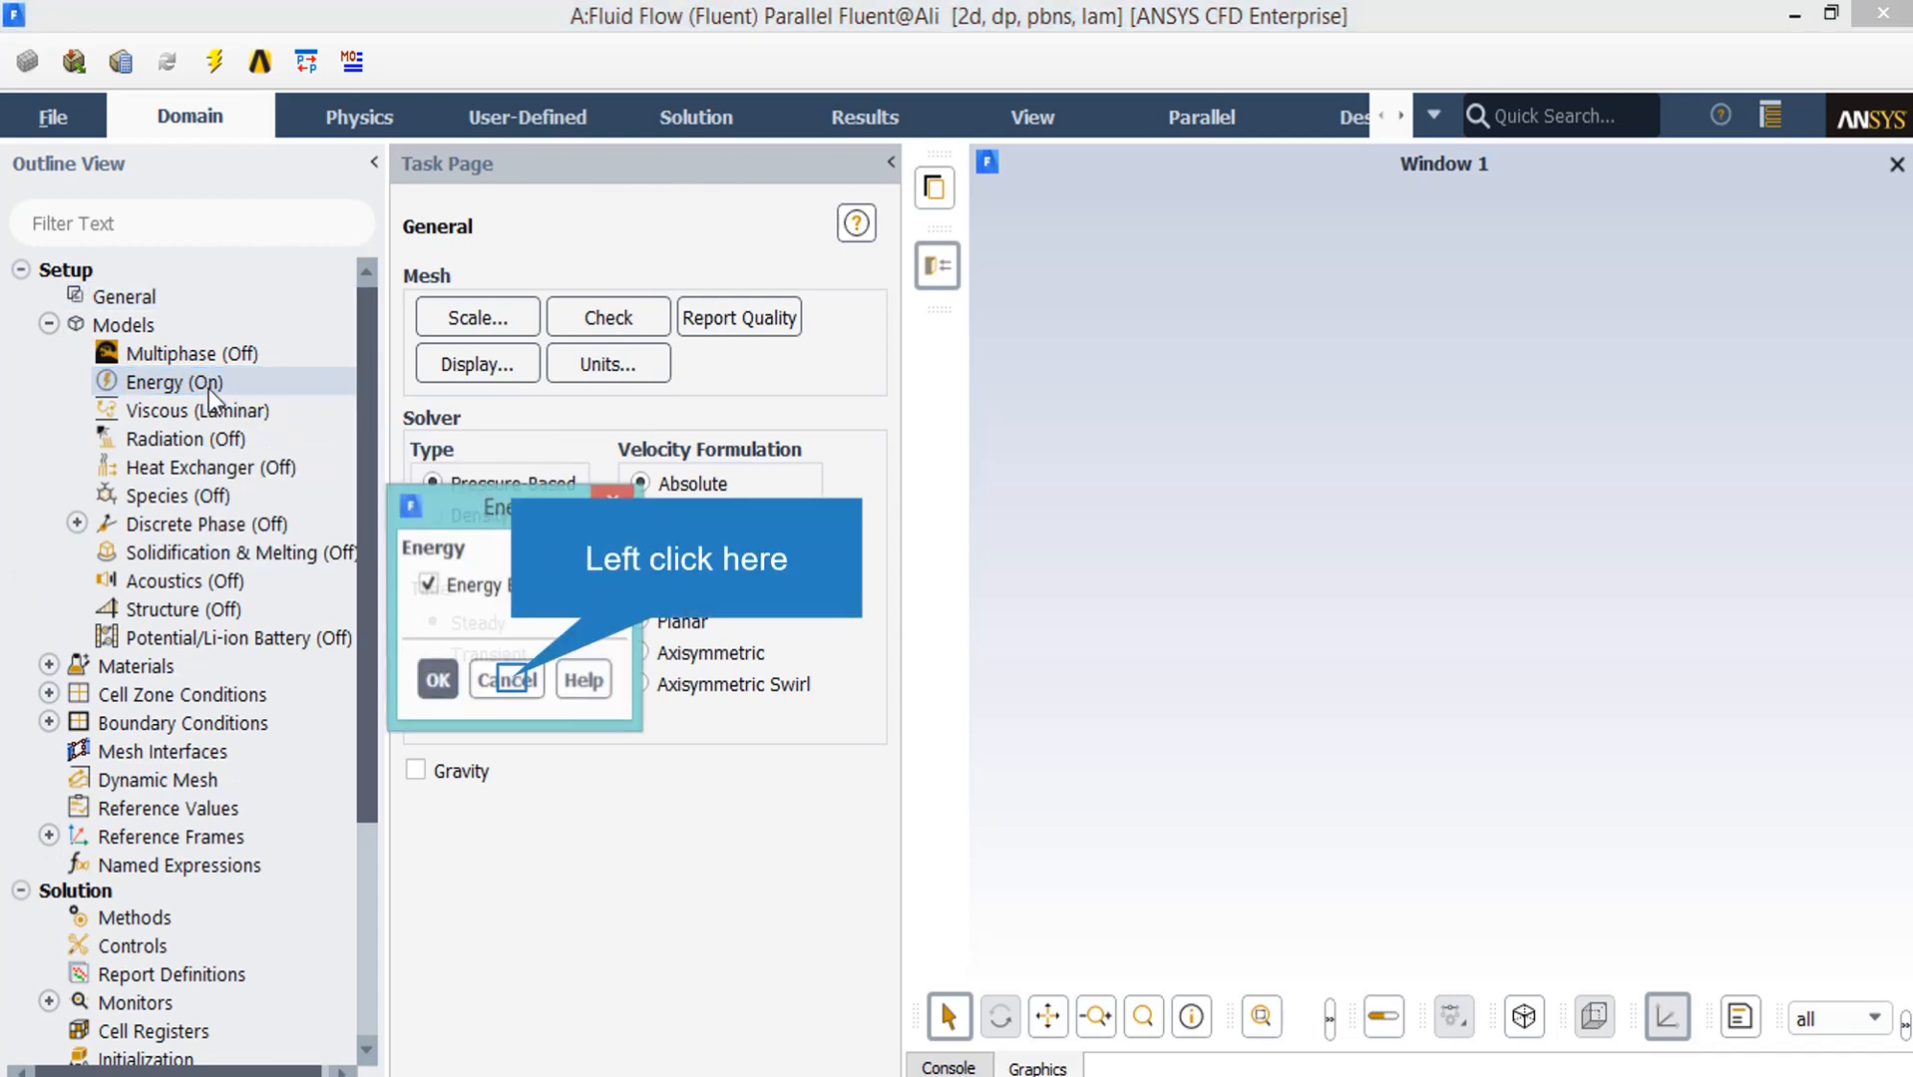
left_click(508, 681)
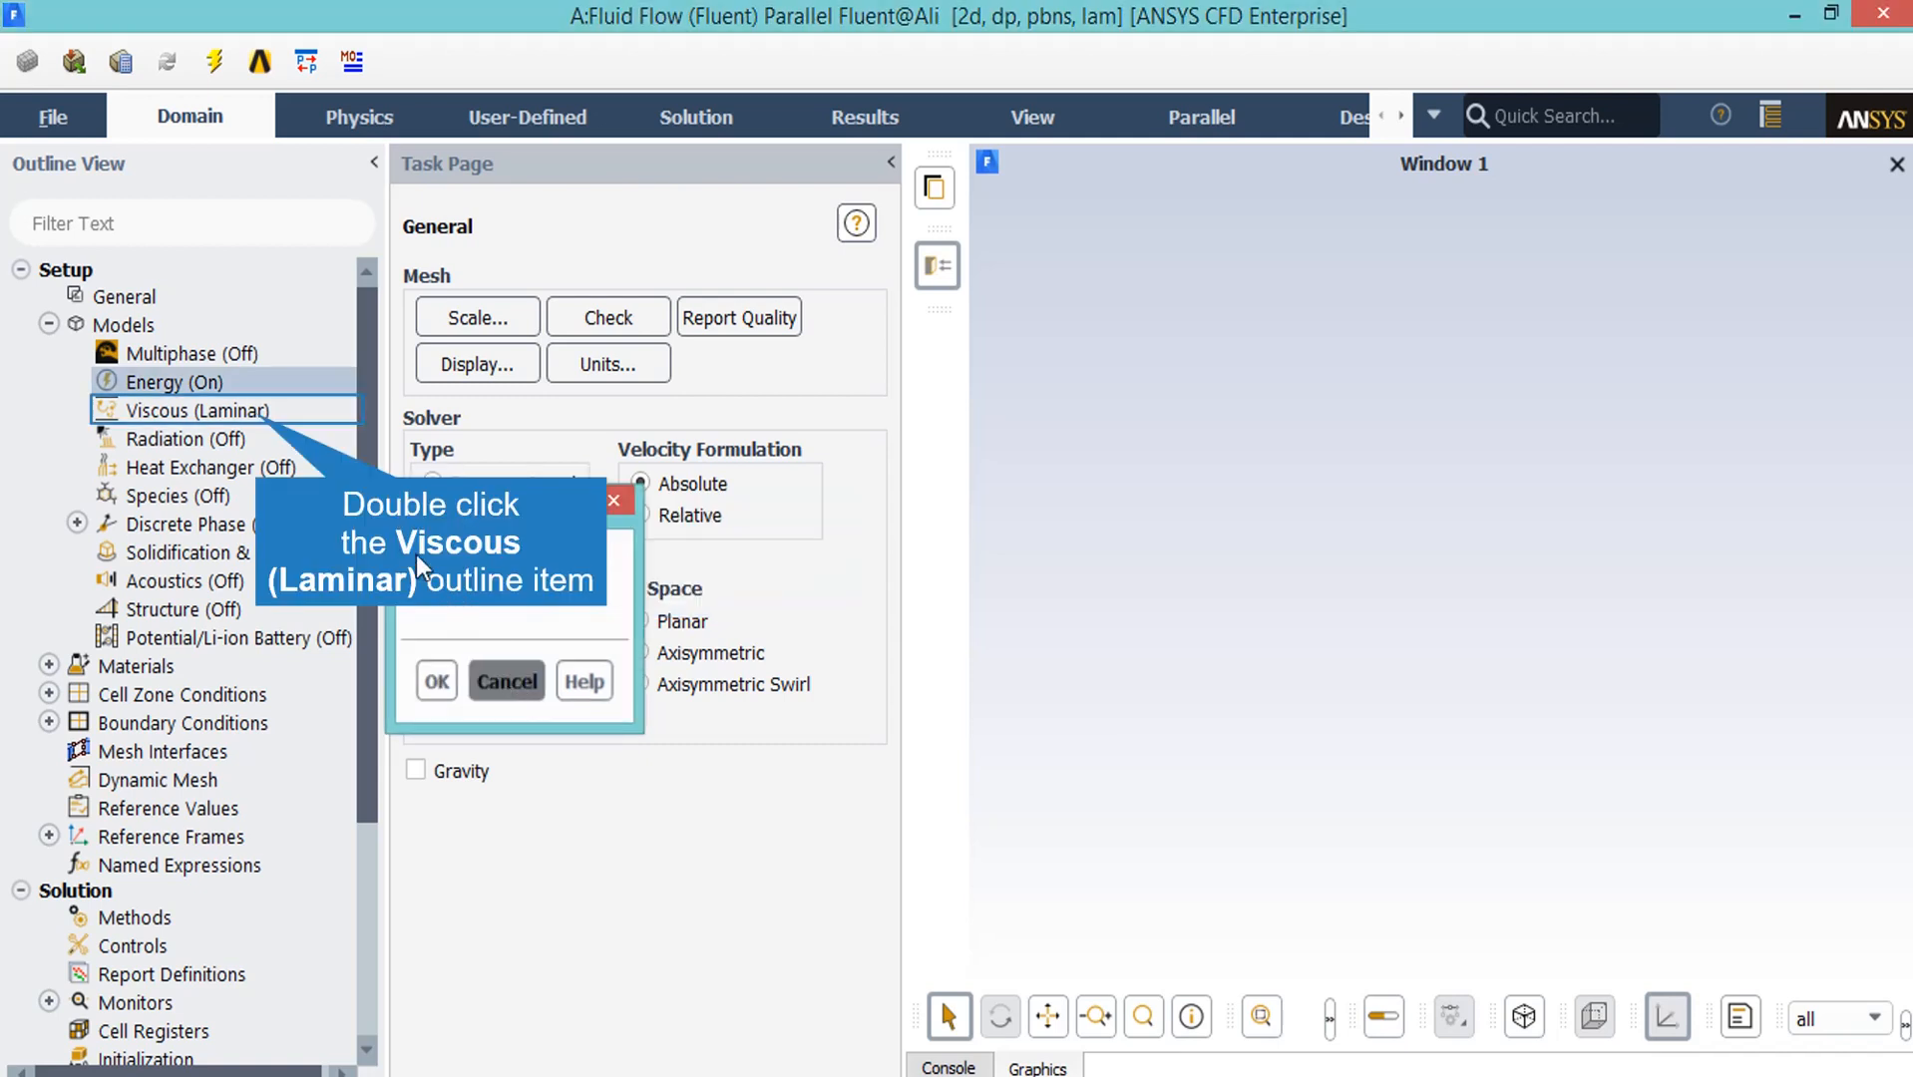
double_click(257, 412)
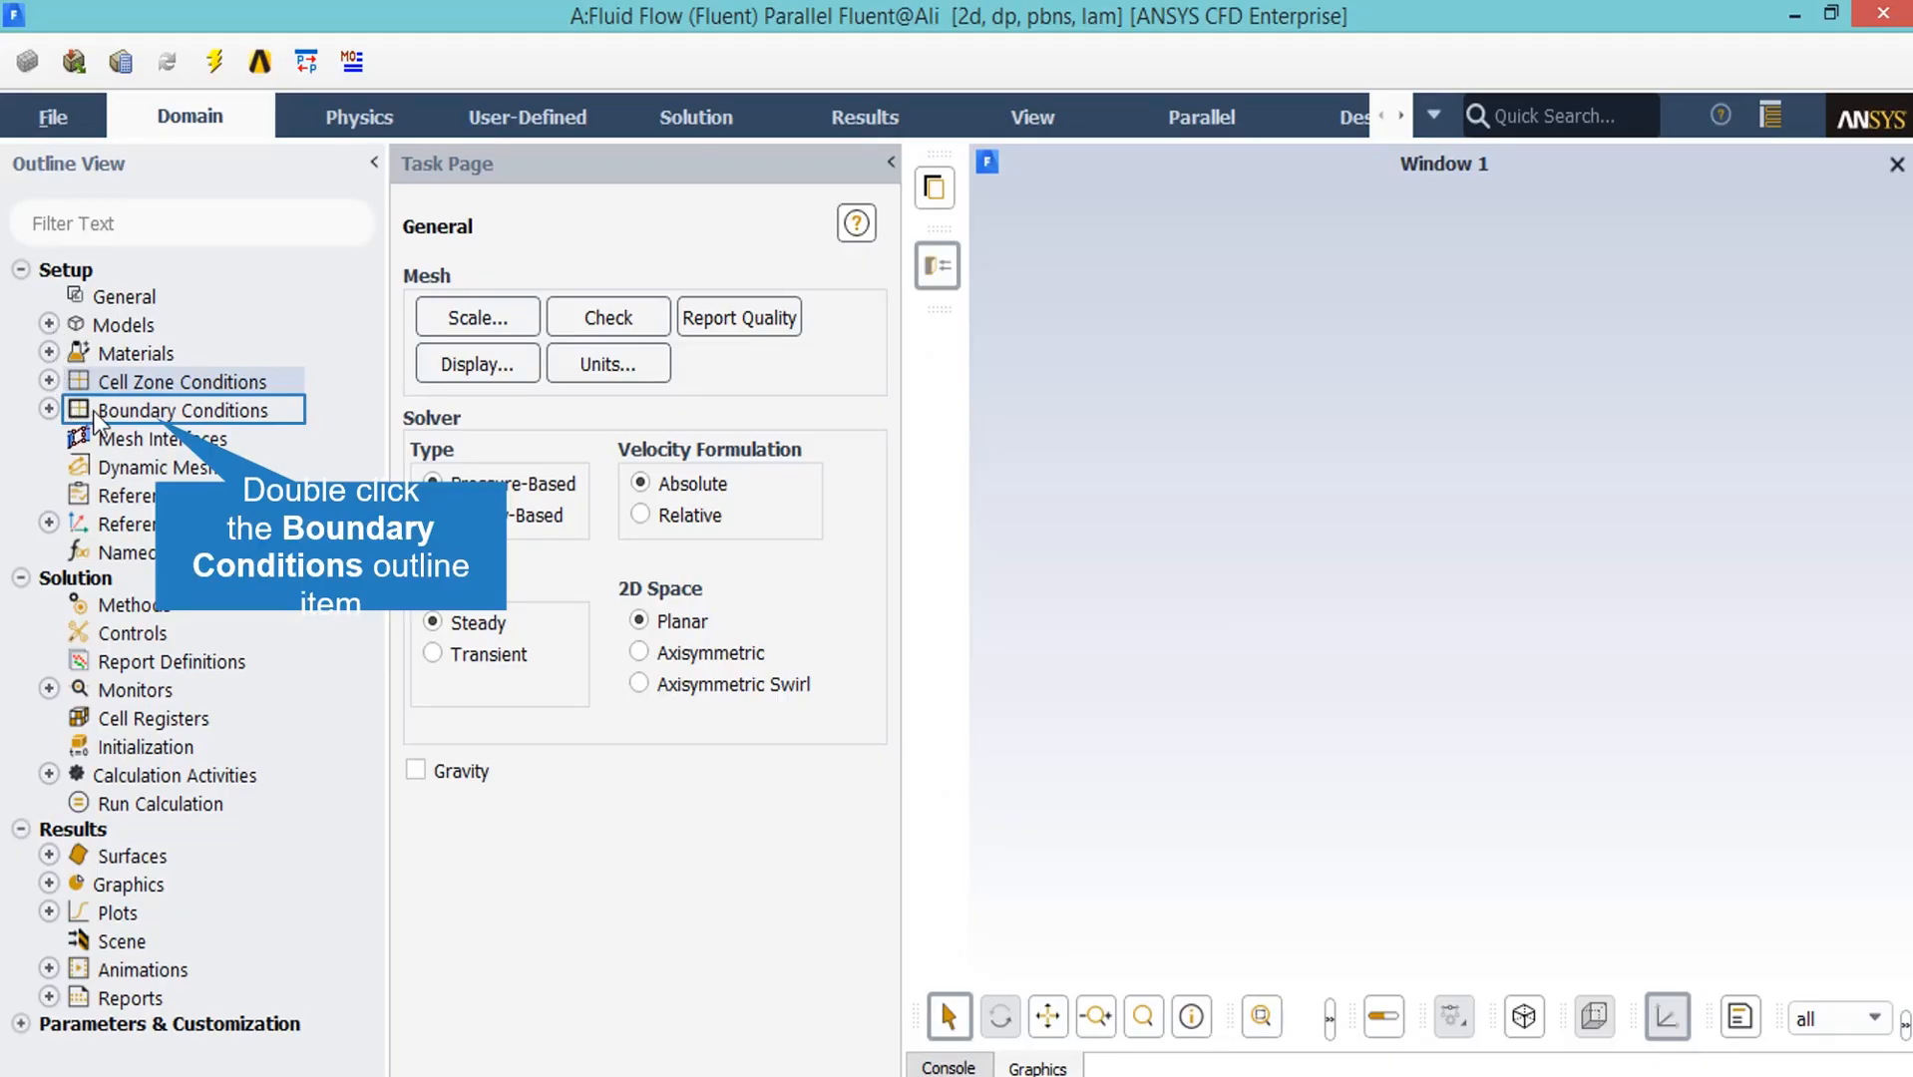
Review the momentum and thermal settings of the inlet velocity boundary condition.
double_click(150, 411)
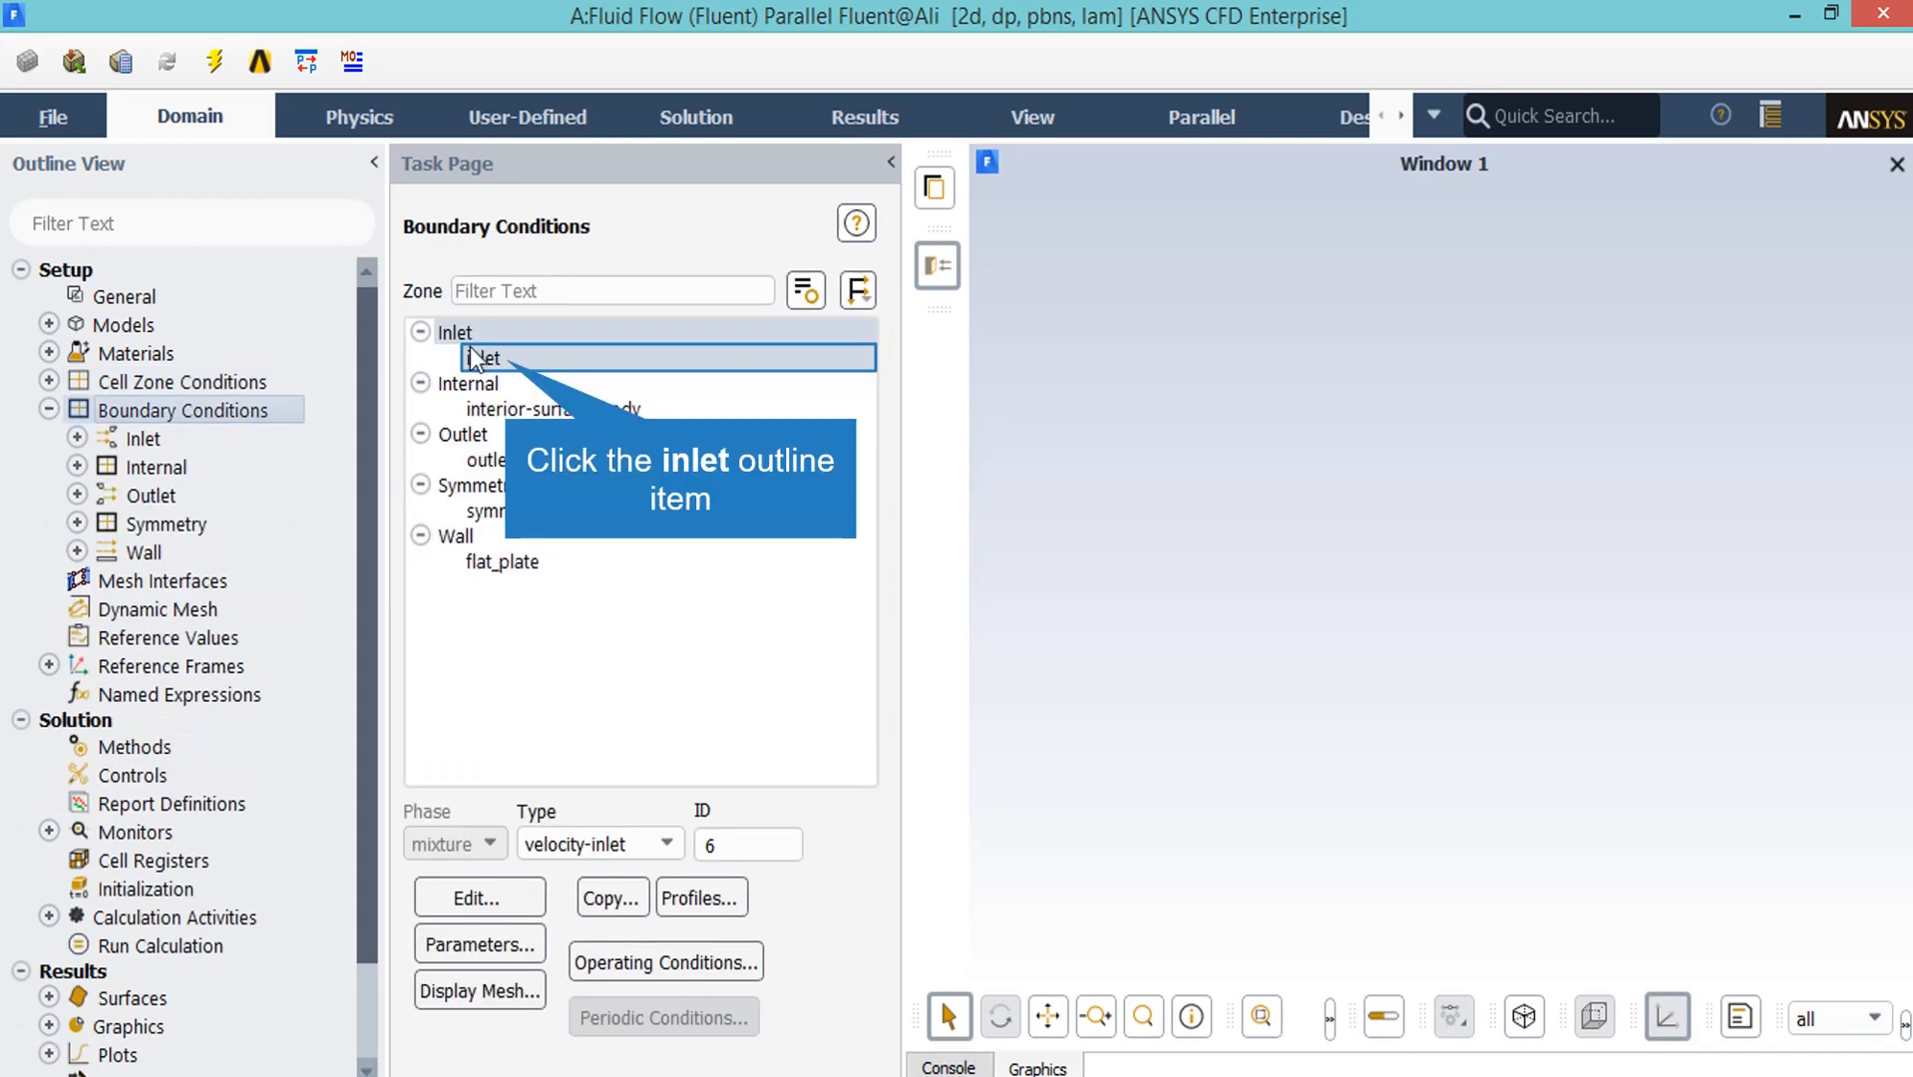
left_click(499, 361)
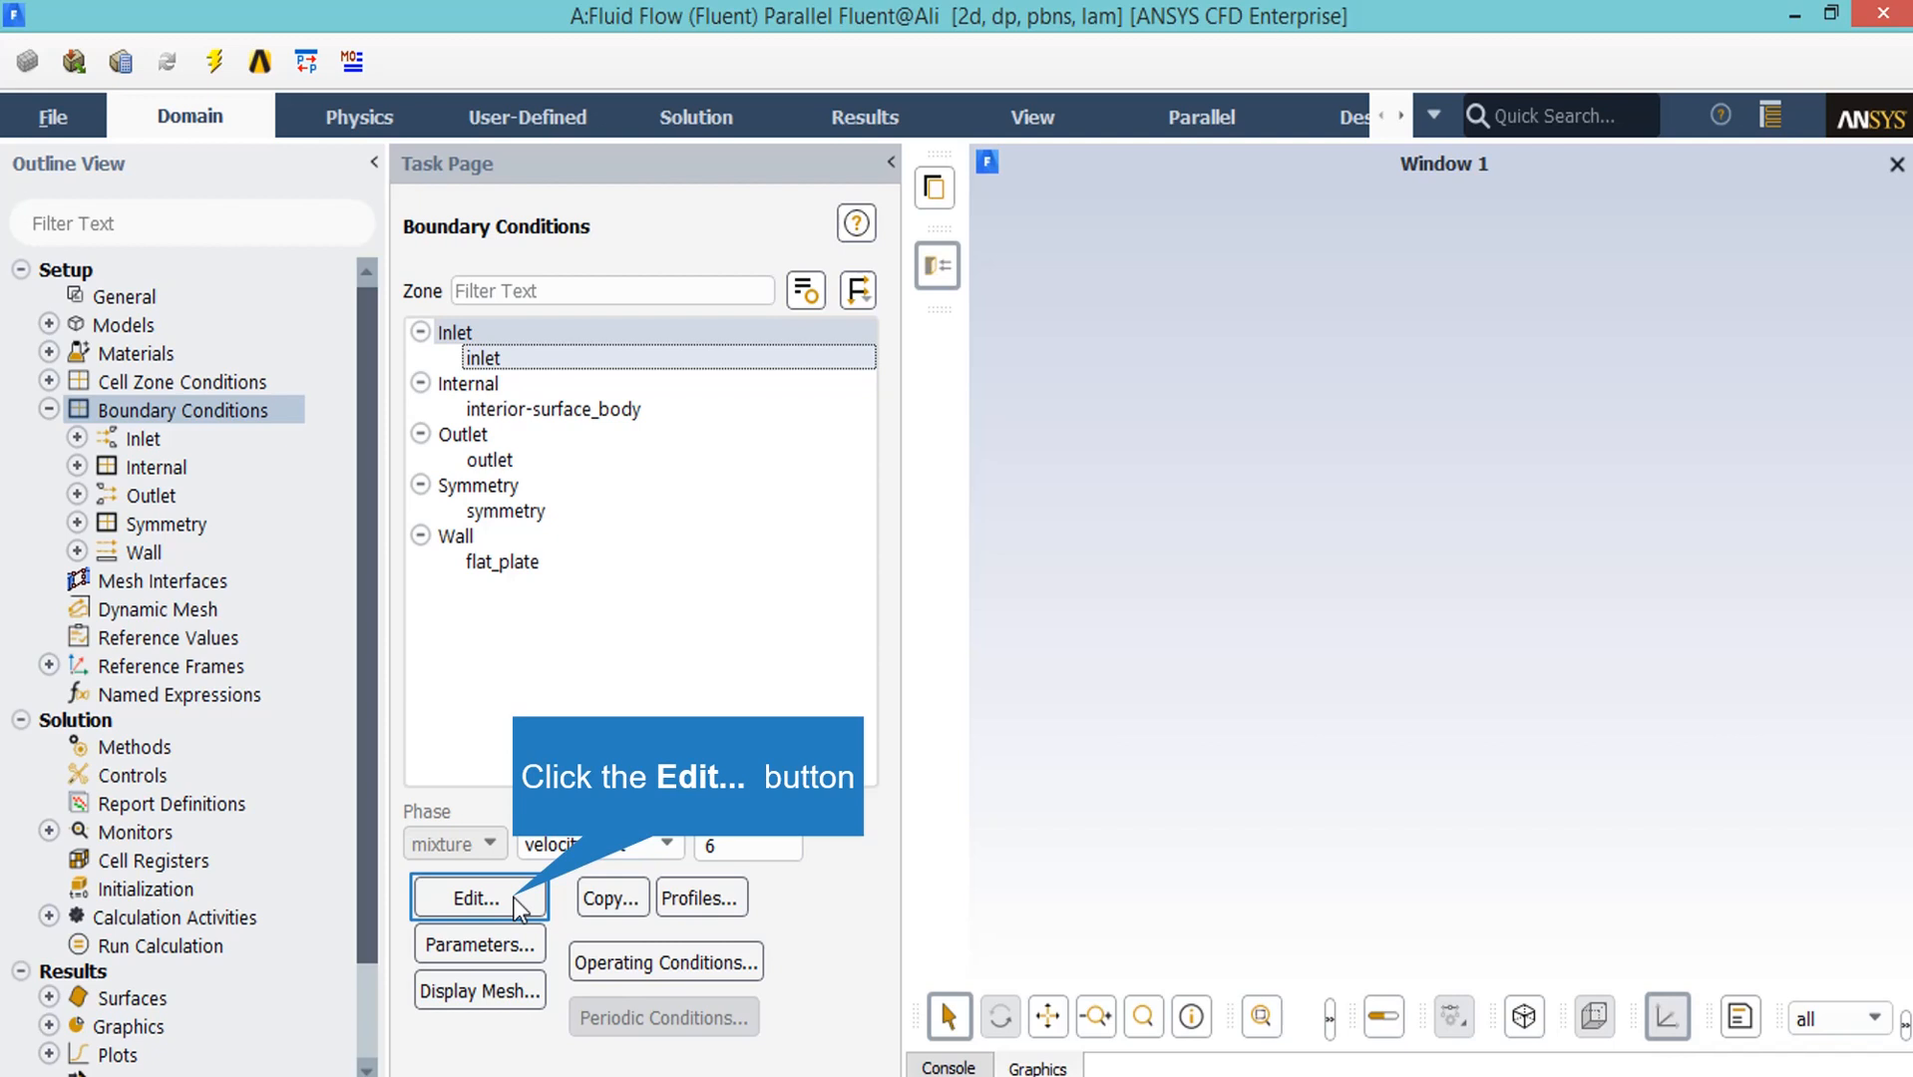
left_click(477, 899)
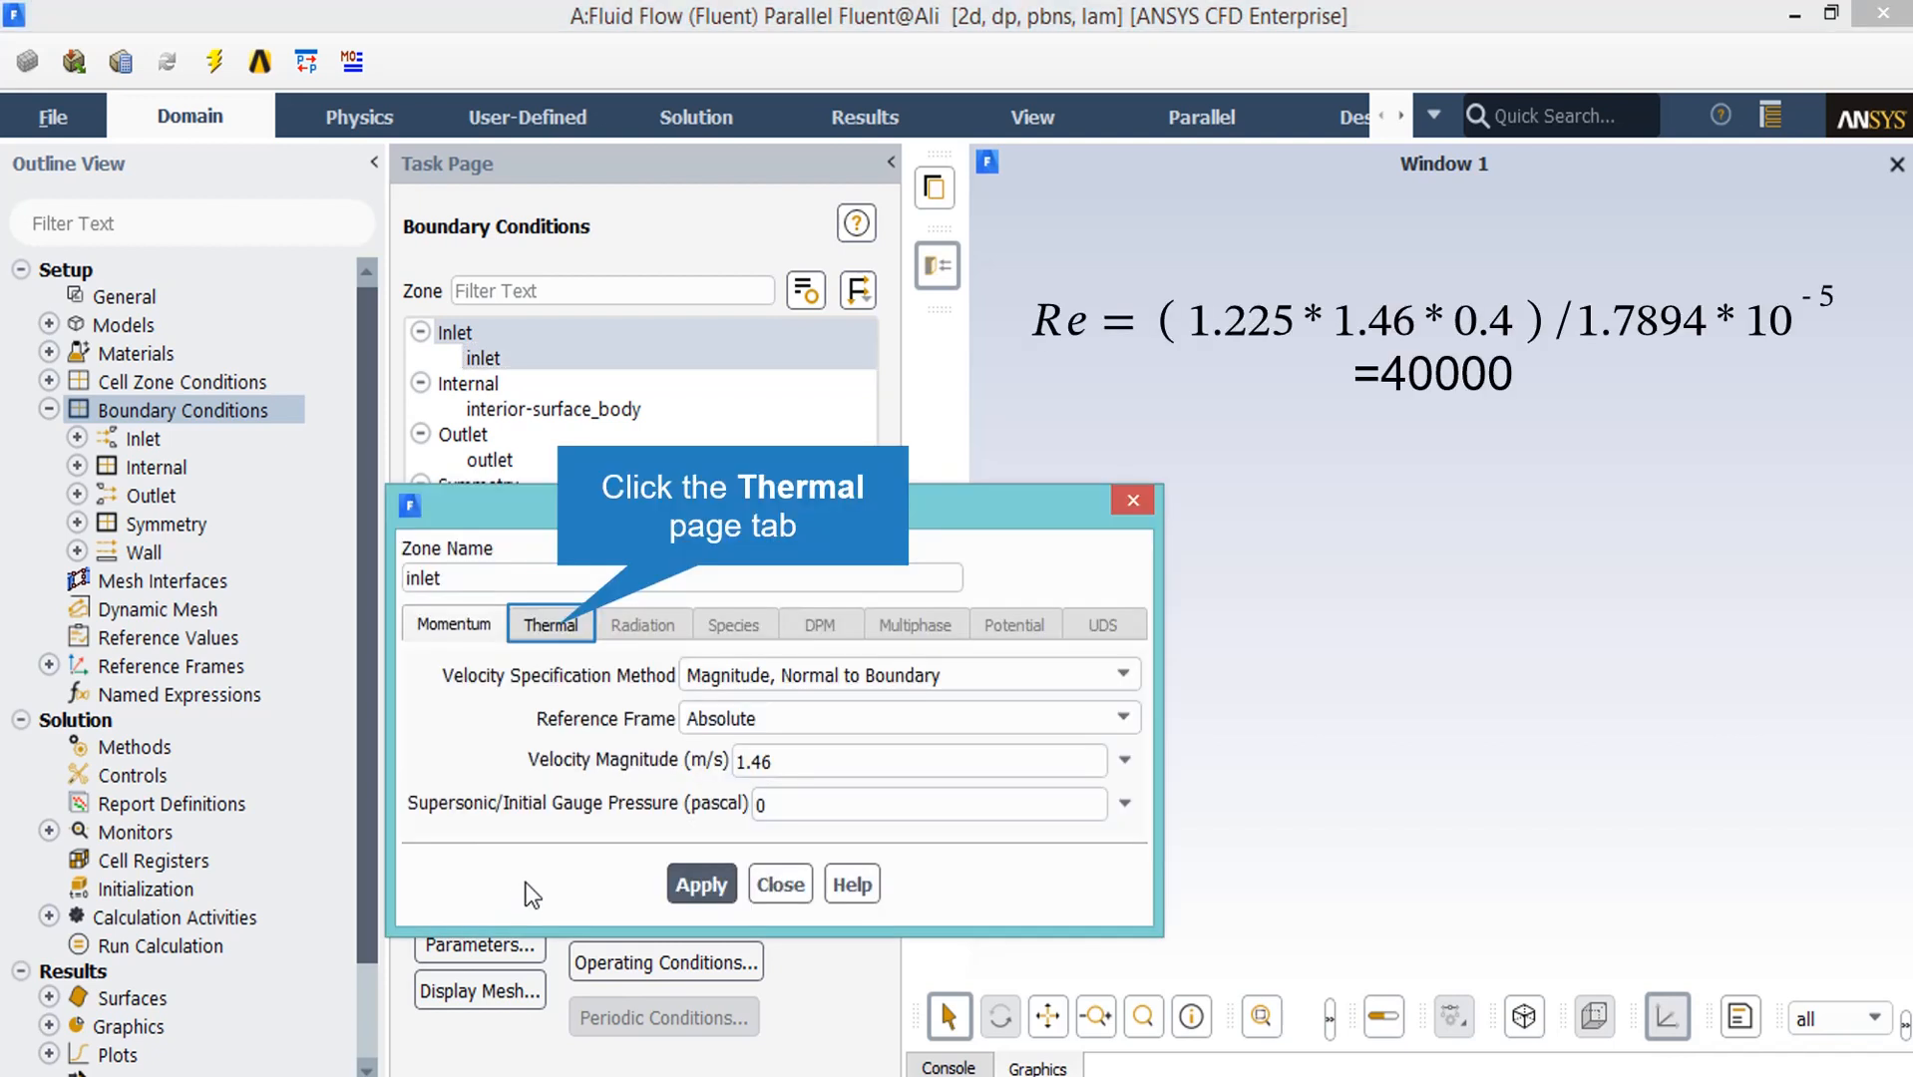
left_click(559, 626)
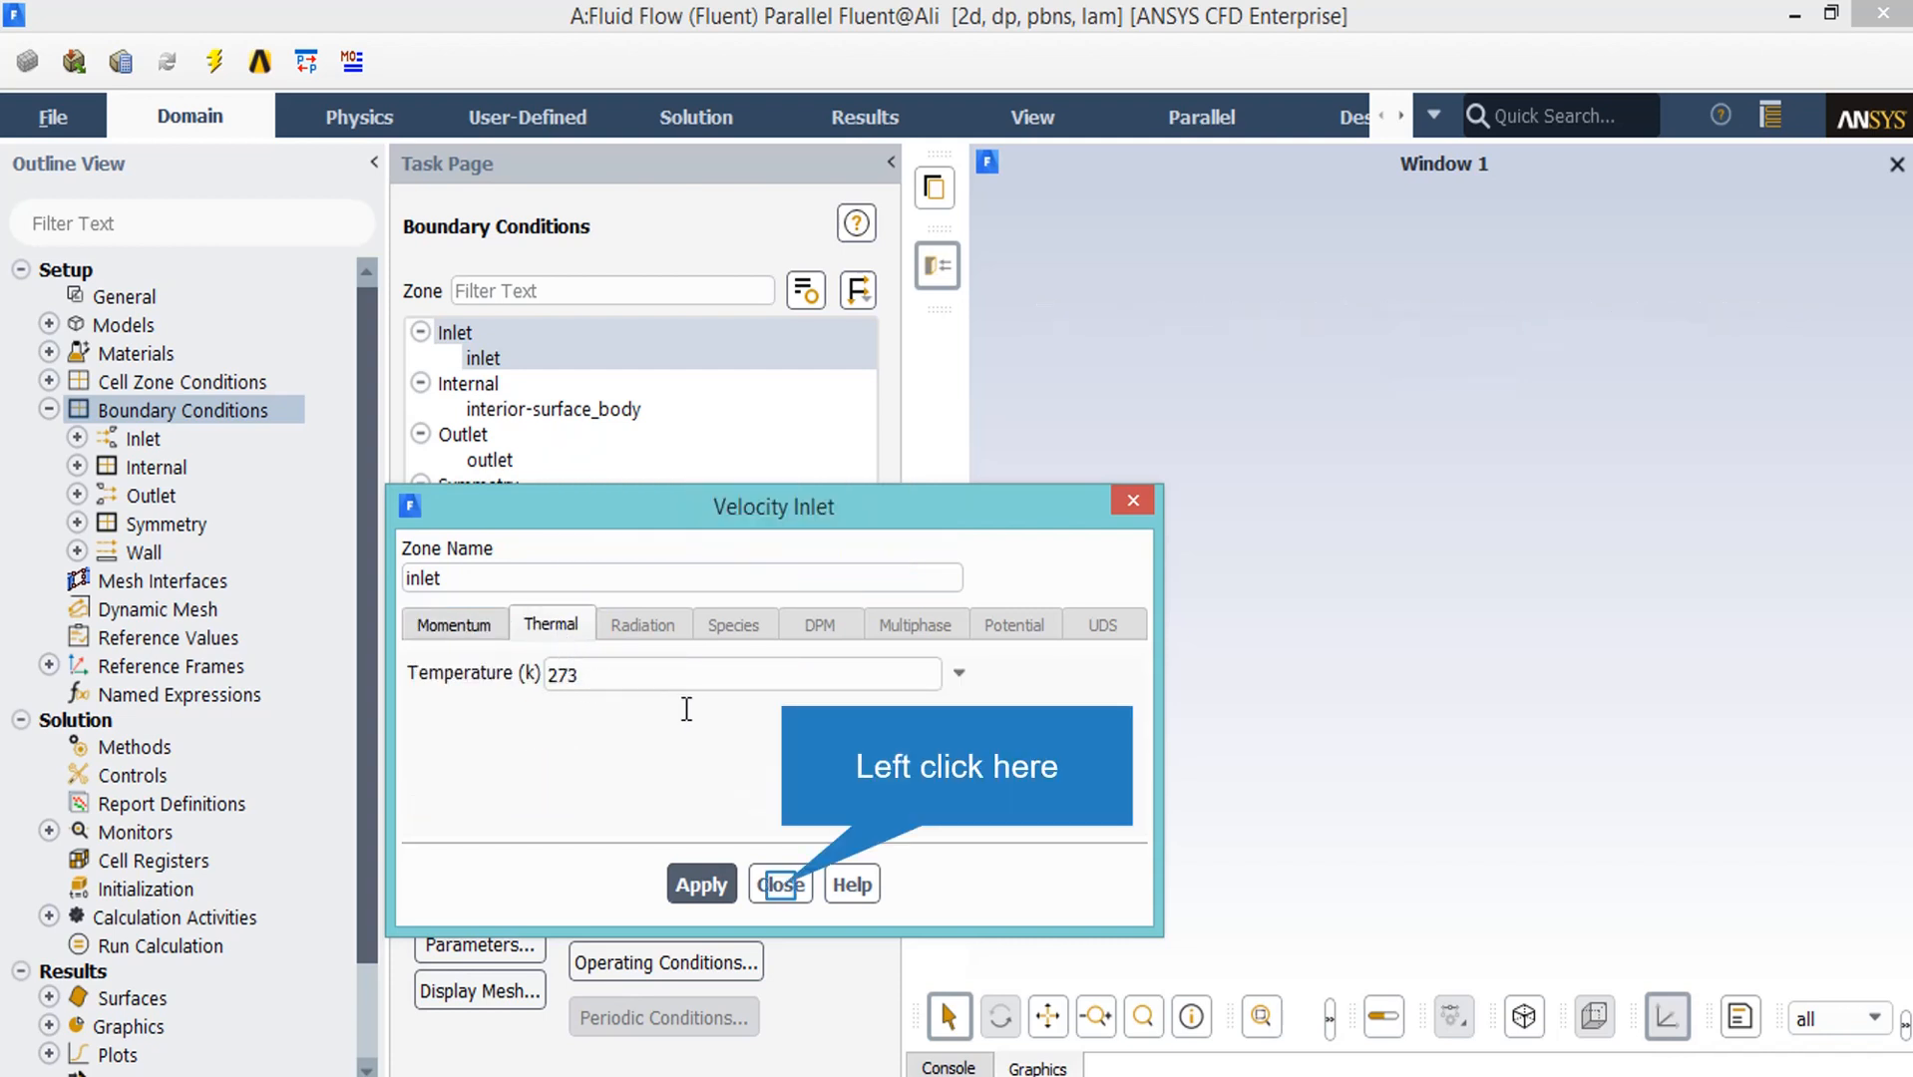
left_click(781, 884)
Review the momentum settings of the outlet pressure boundary condition.
left_click(487, 463)
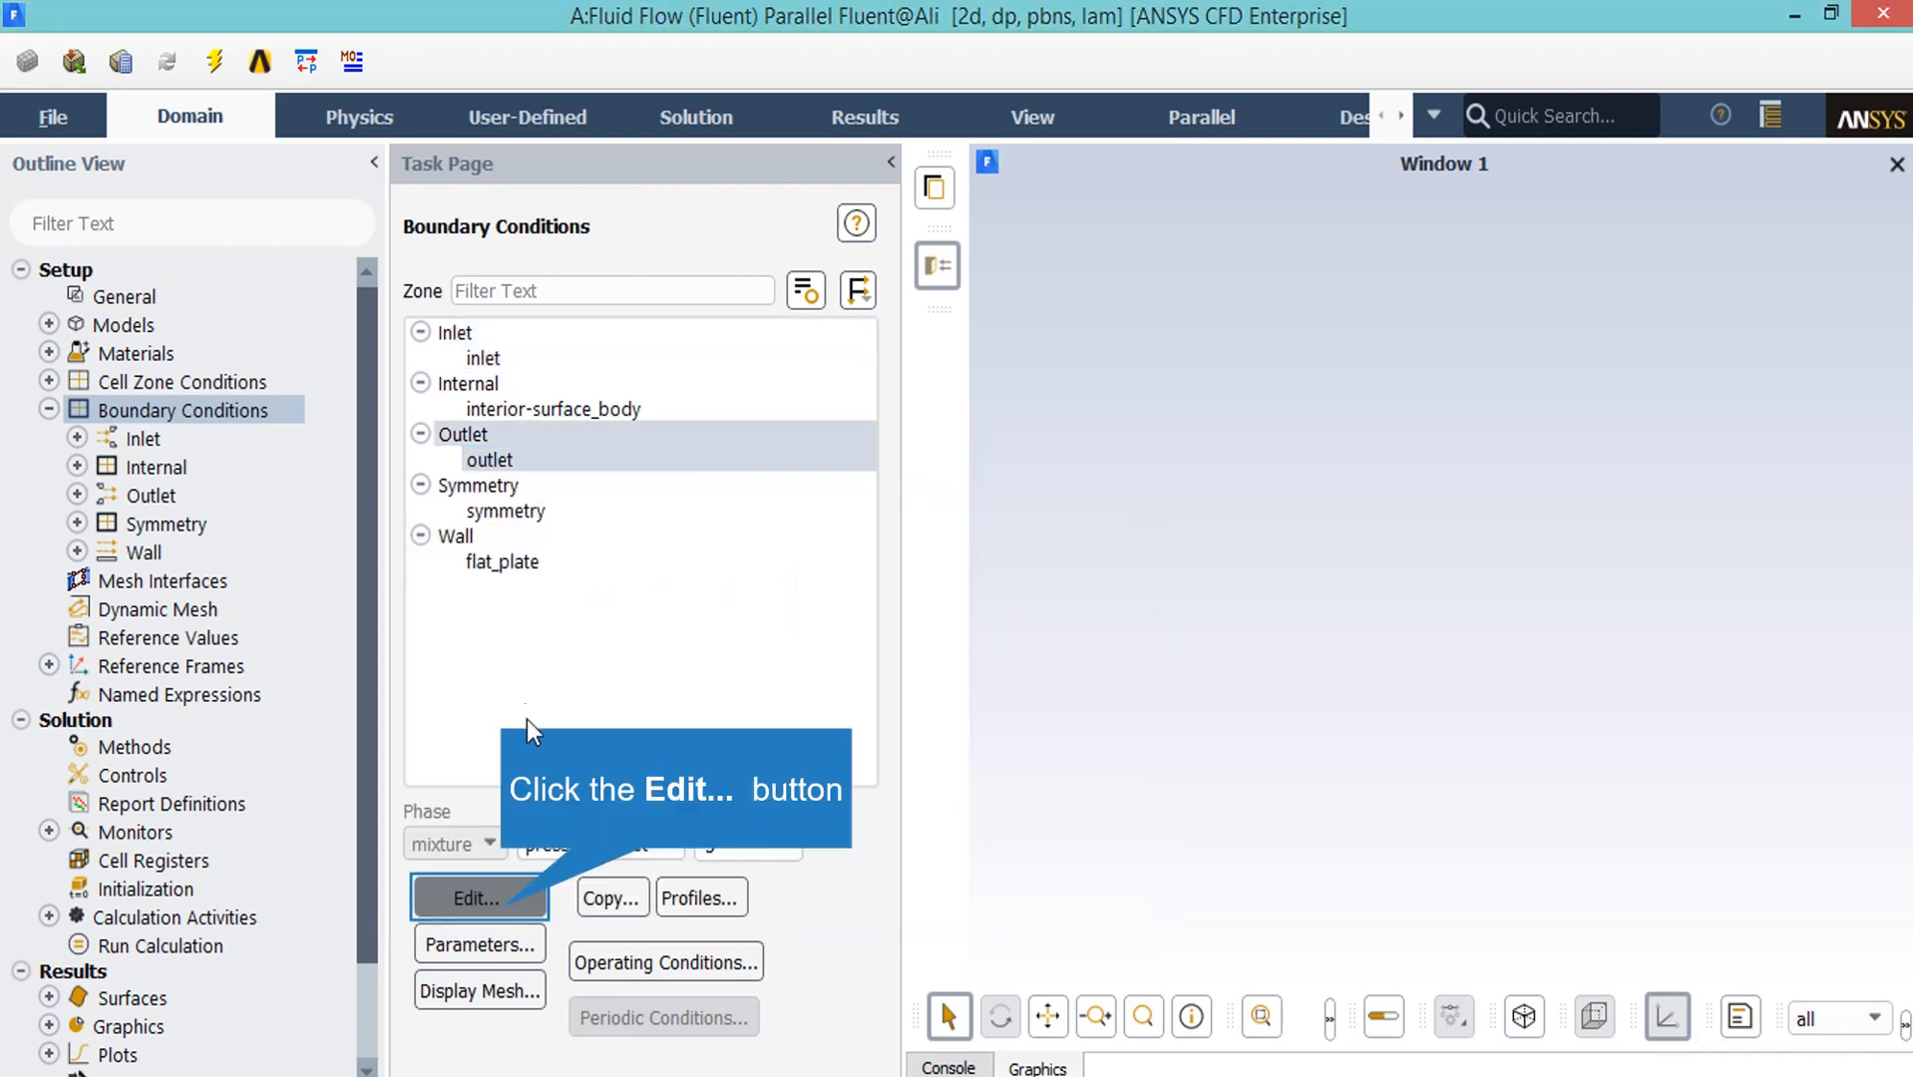
left_click(504, 903)
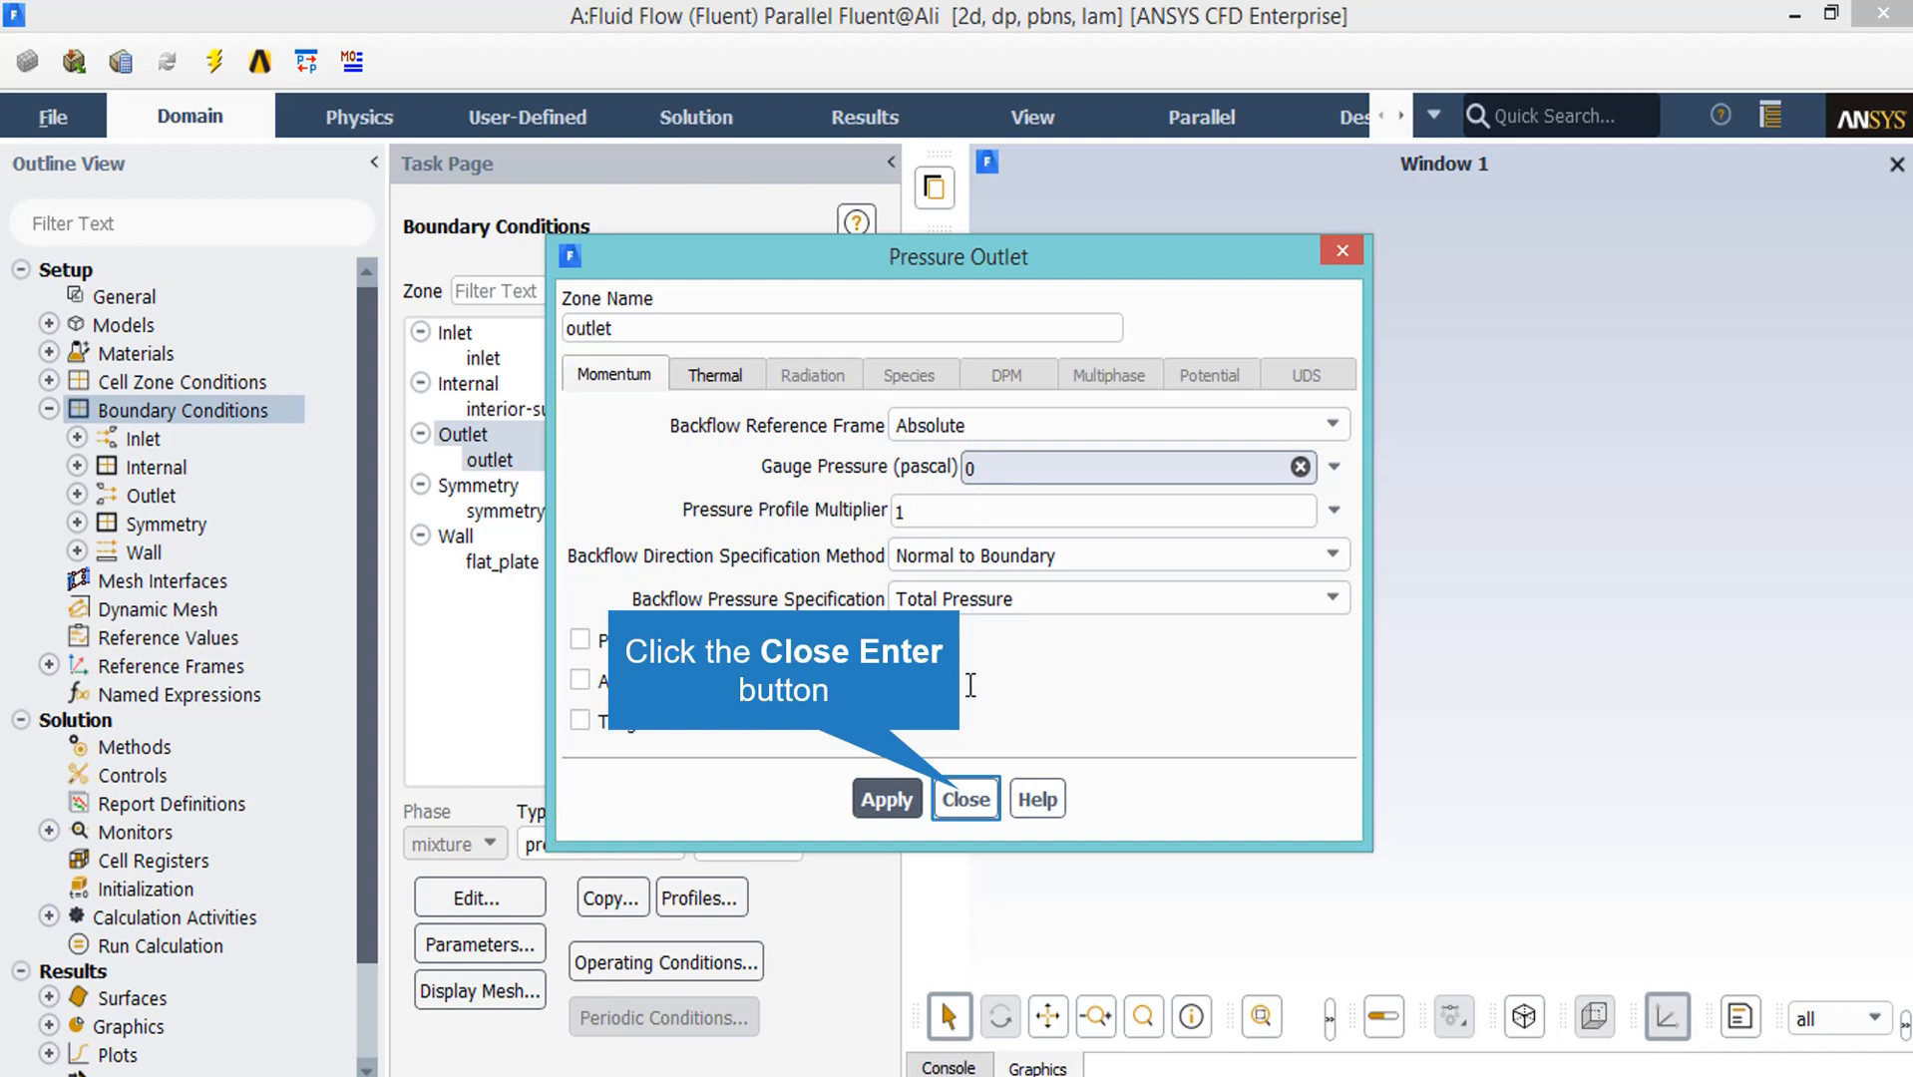
left_click(960, 799)
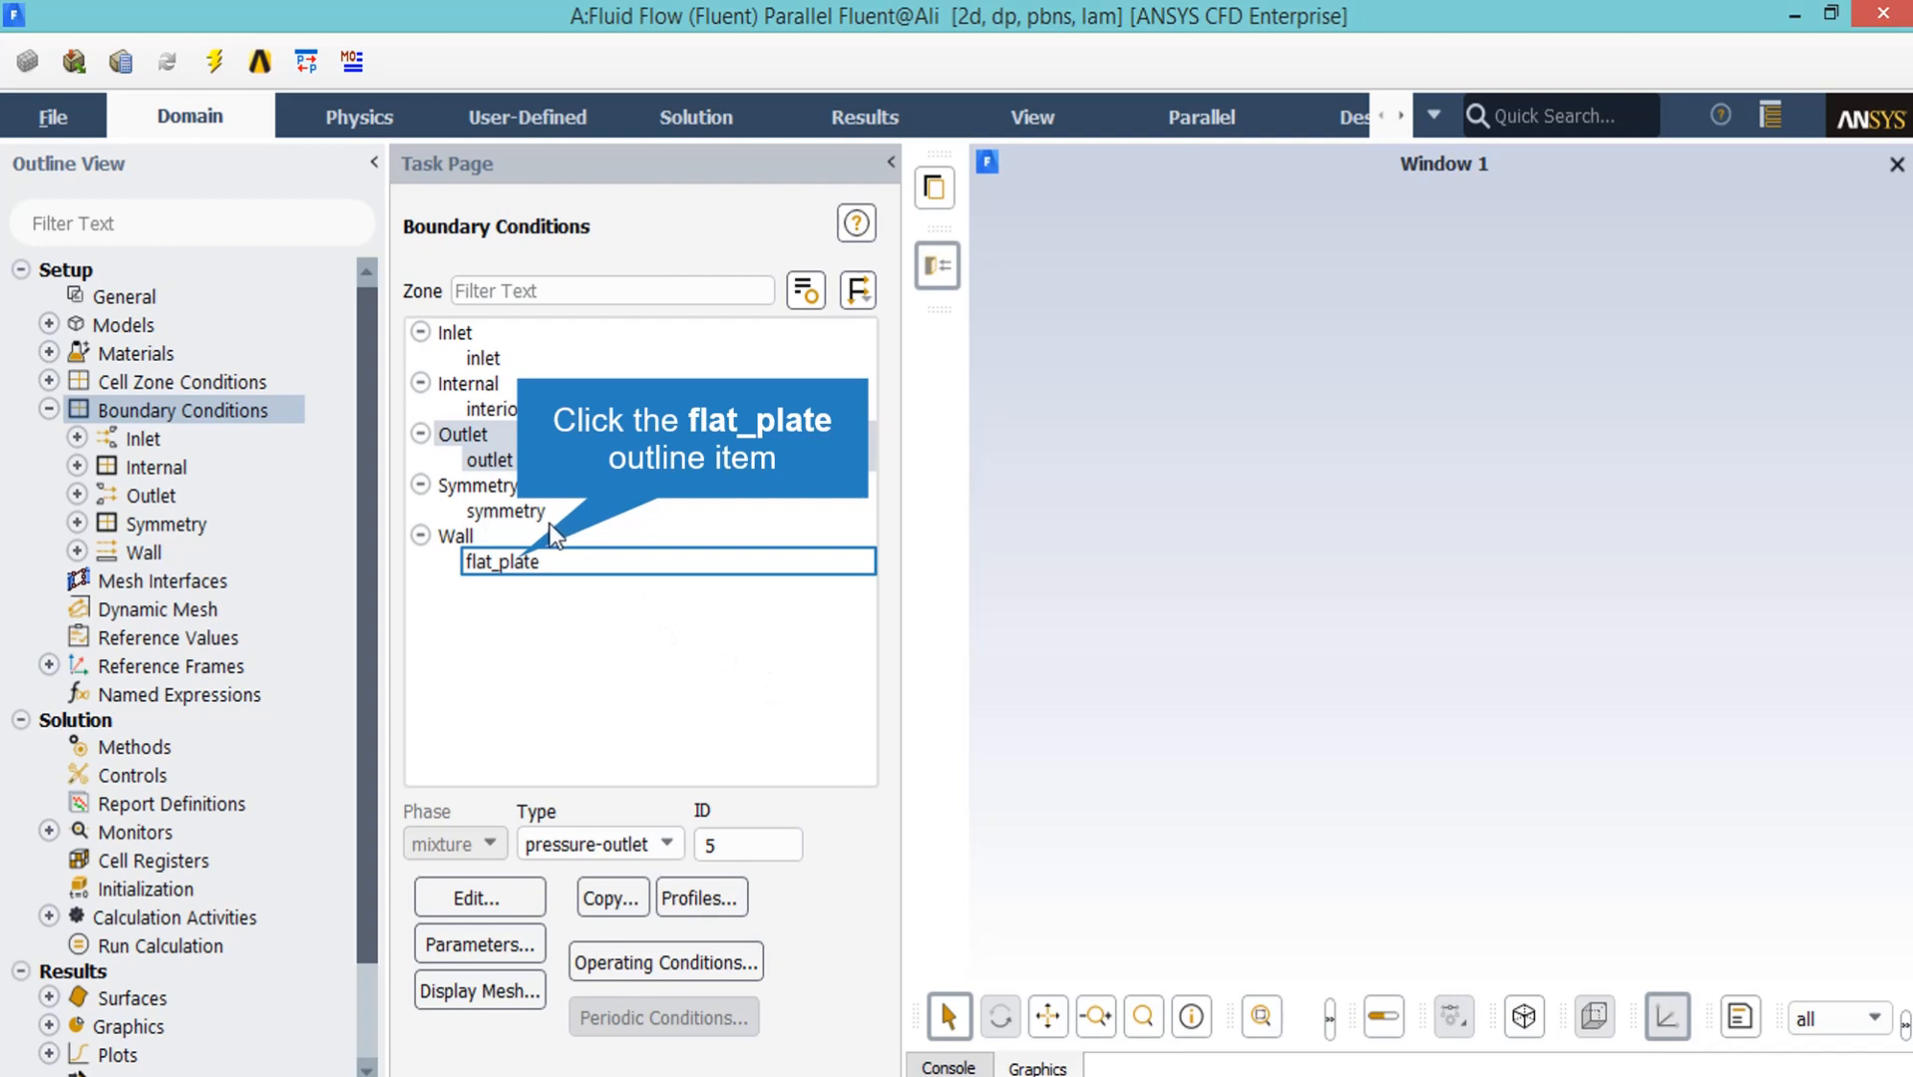
Examine the momentum and thermal settings of the flat_plate wall boundary condition.
left_click(532, 559)
left_click(511, 900)
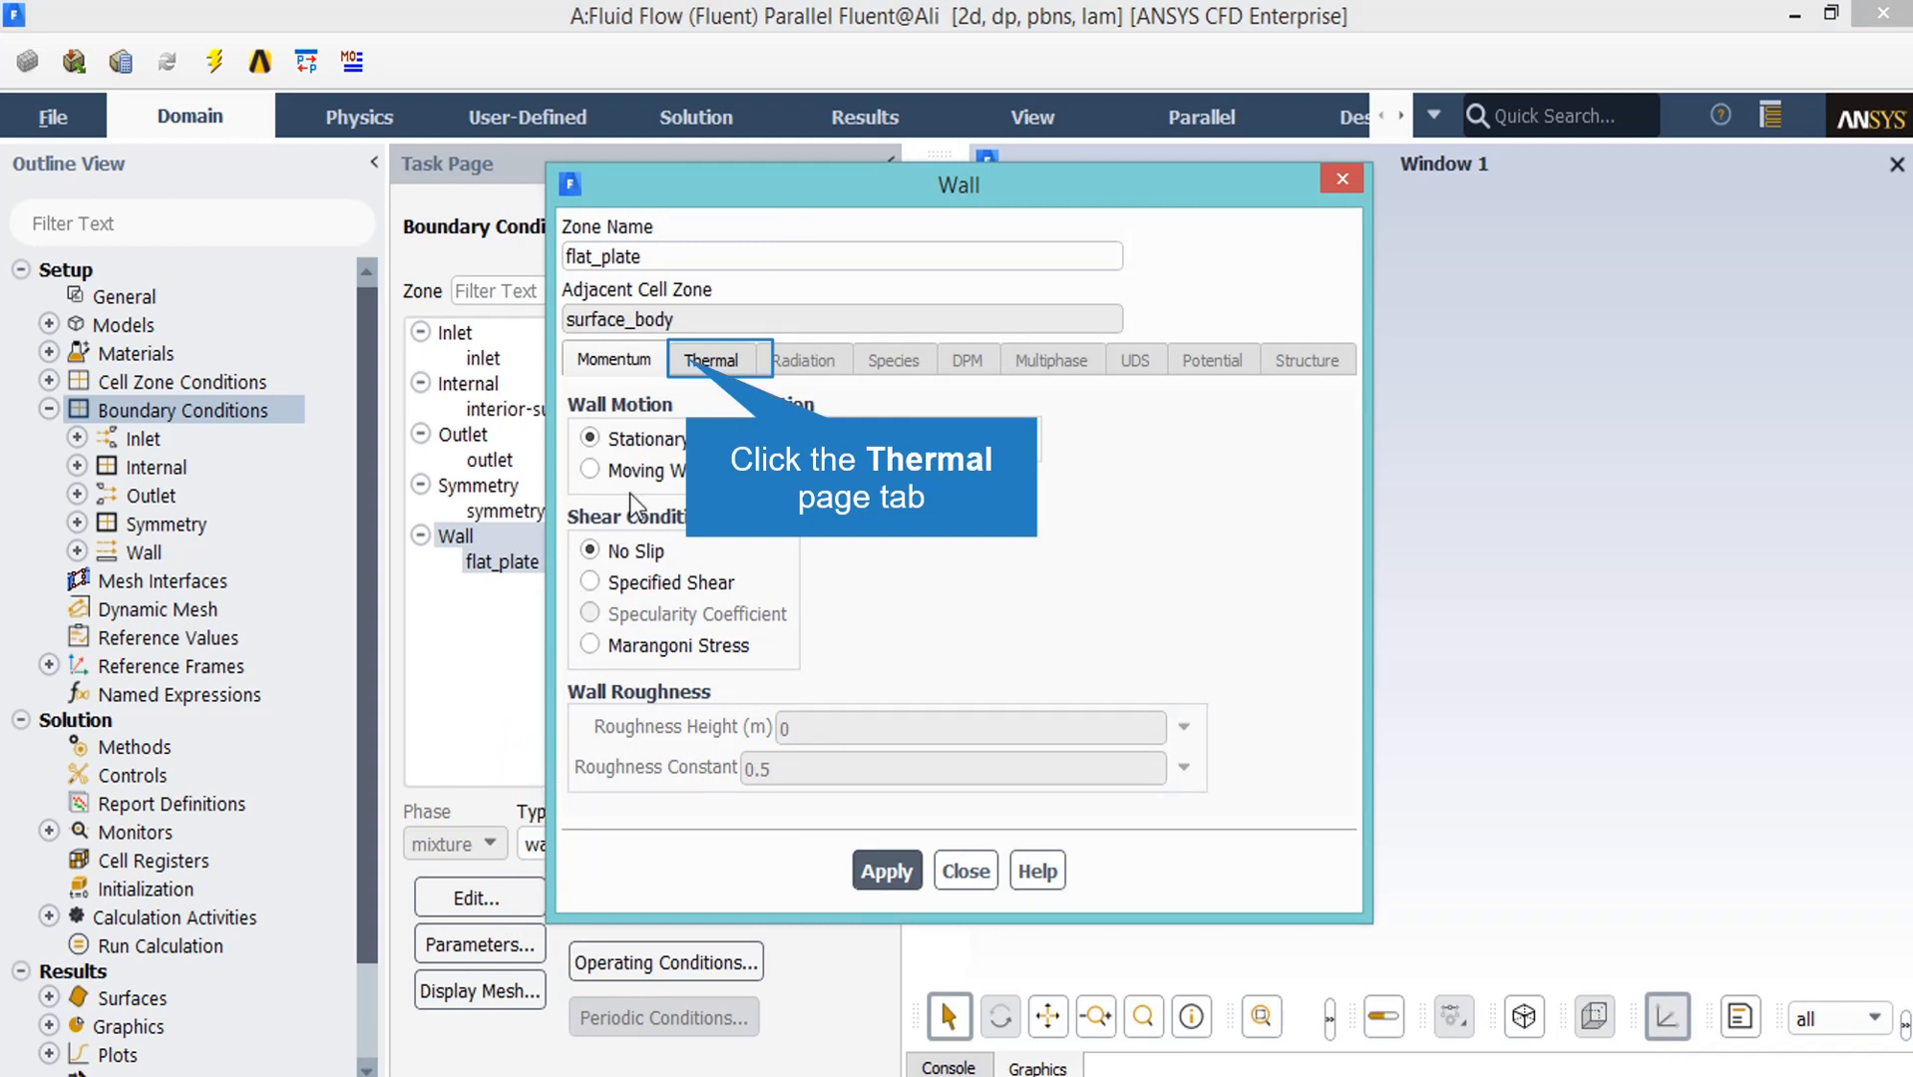
left_click(689, 364)
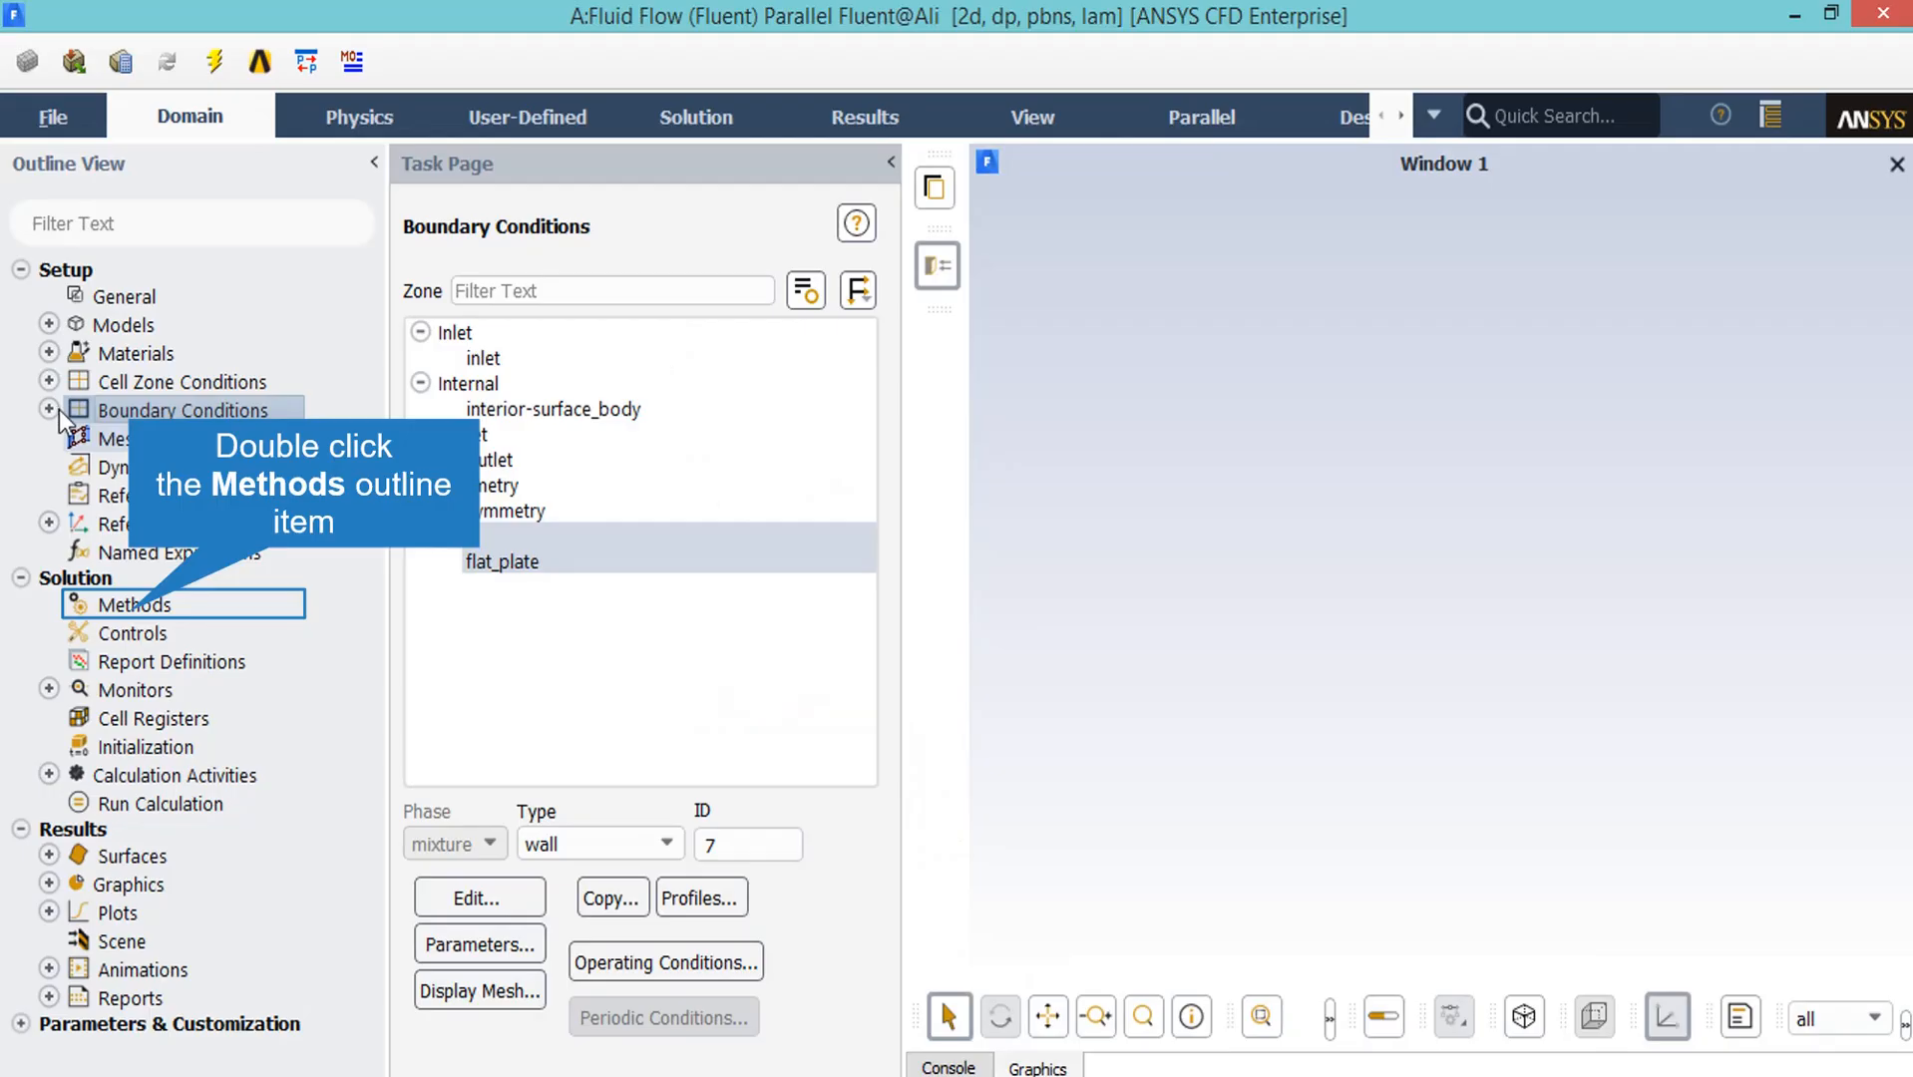
Review the solution methods, including spatial discretization, and the under-relaxation factors in the solution controls.
double_click(133, 606)
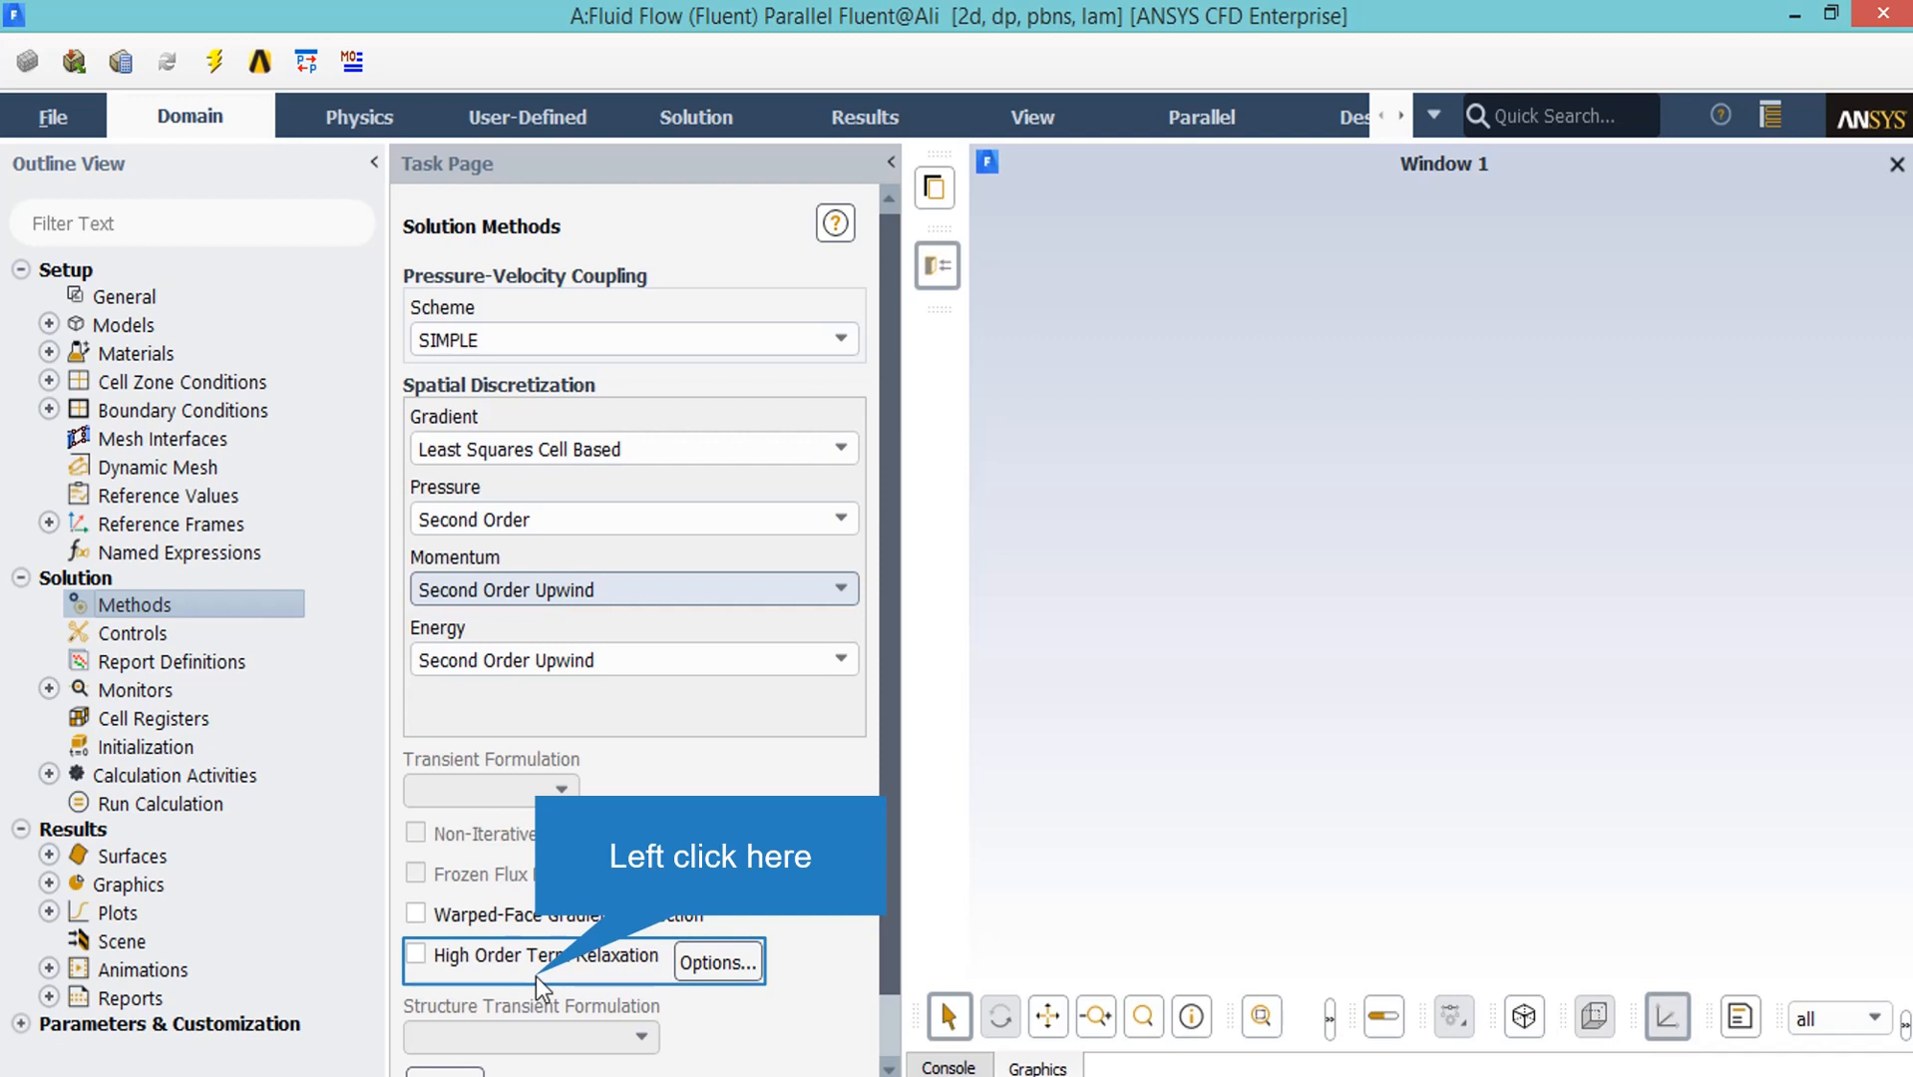
left_click(535, 976)
double_click(125, 634)
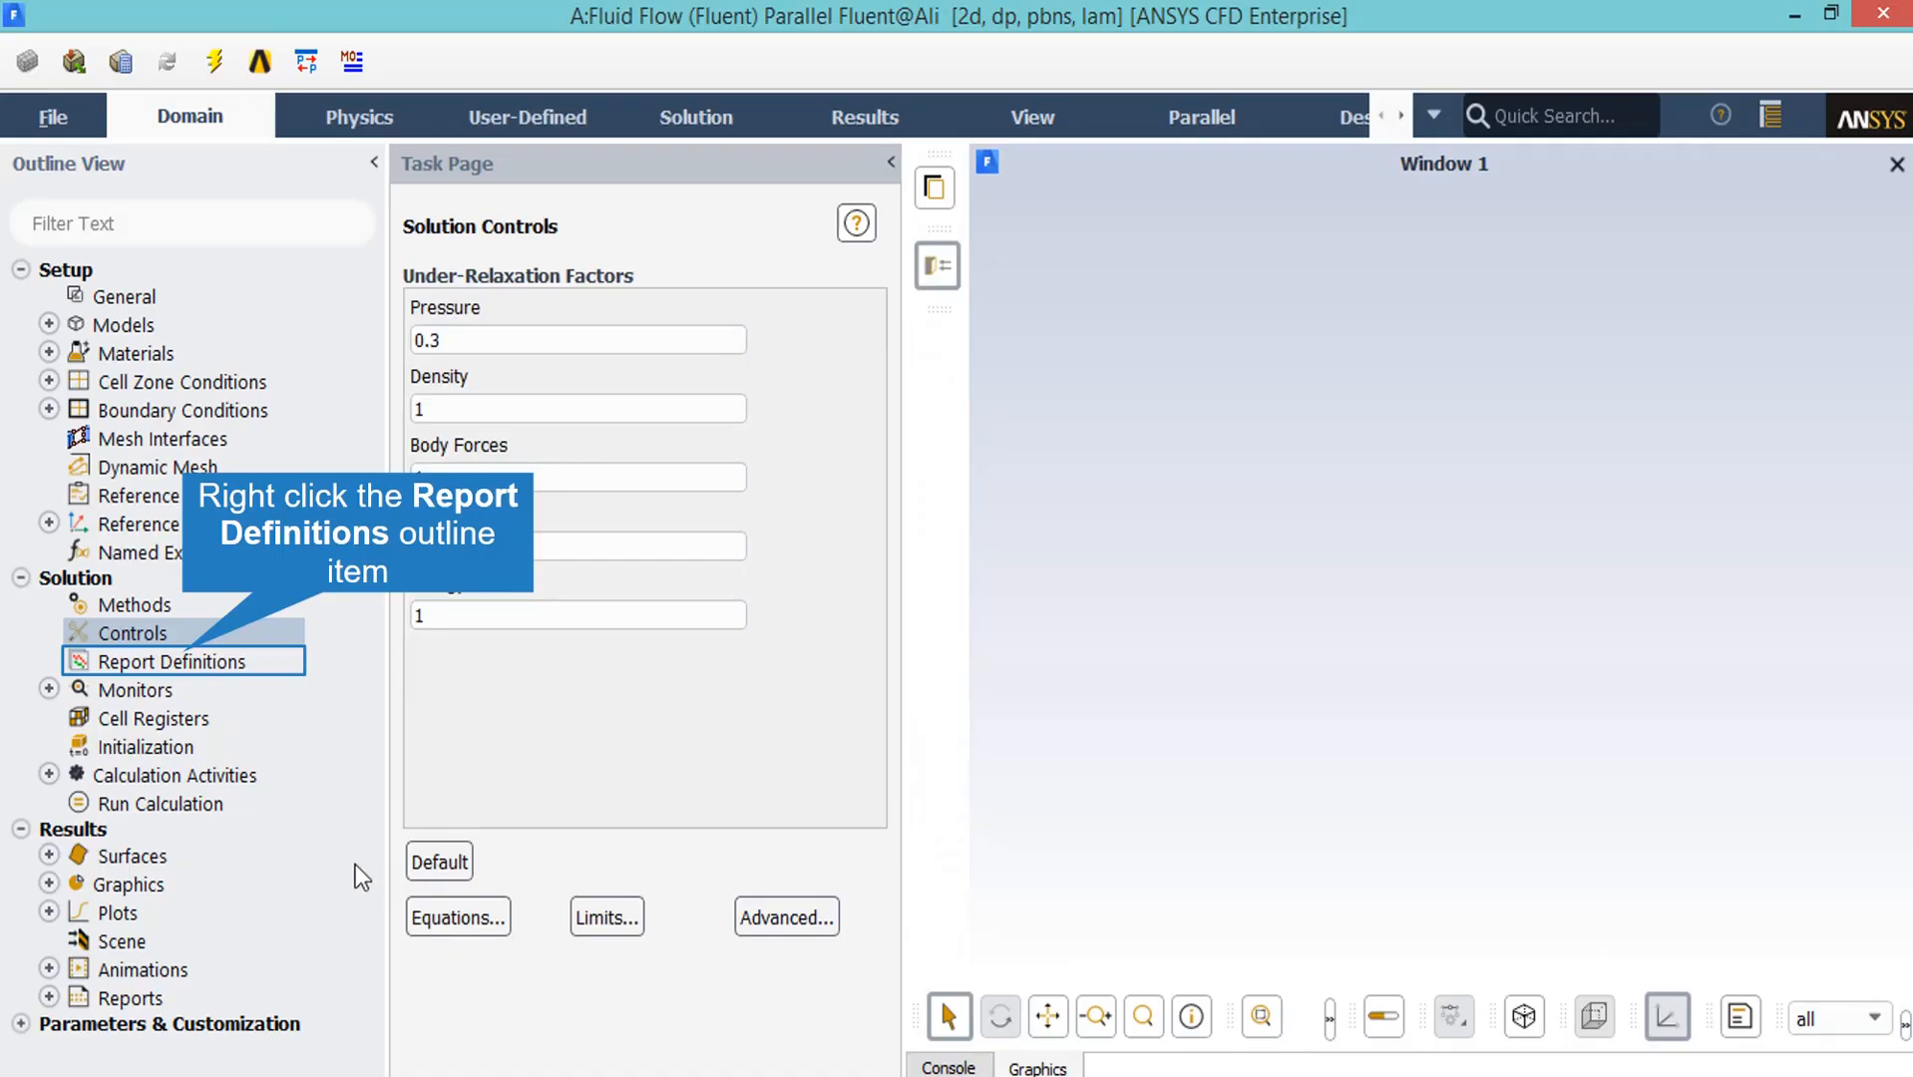
Inspect the available report definition options and the residual monitor settings.
right_click(189, 661)
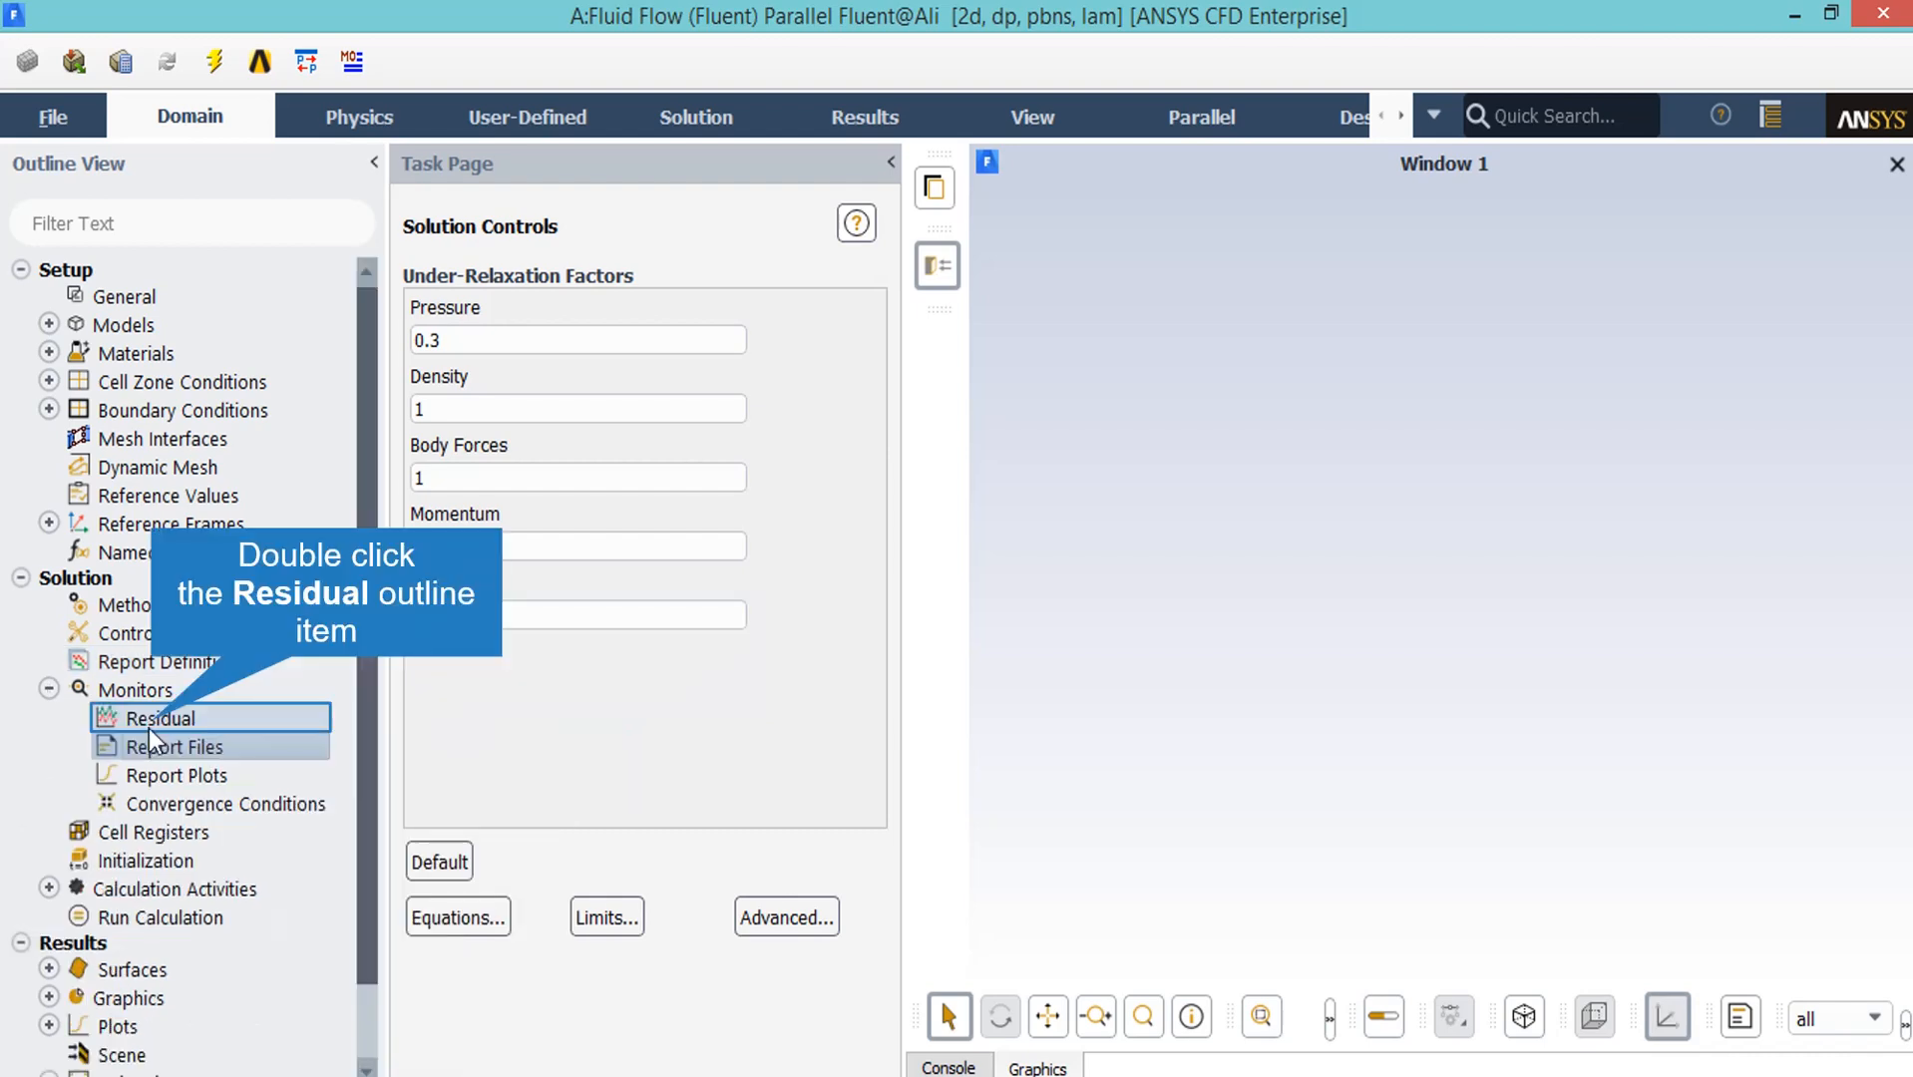
double_click(148, 721)
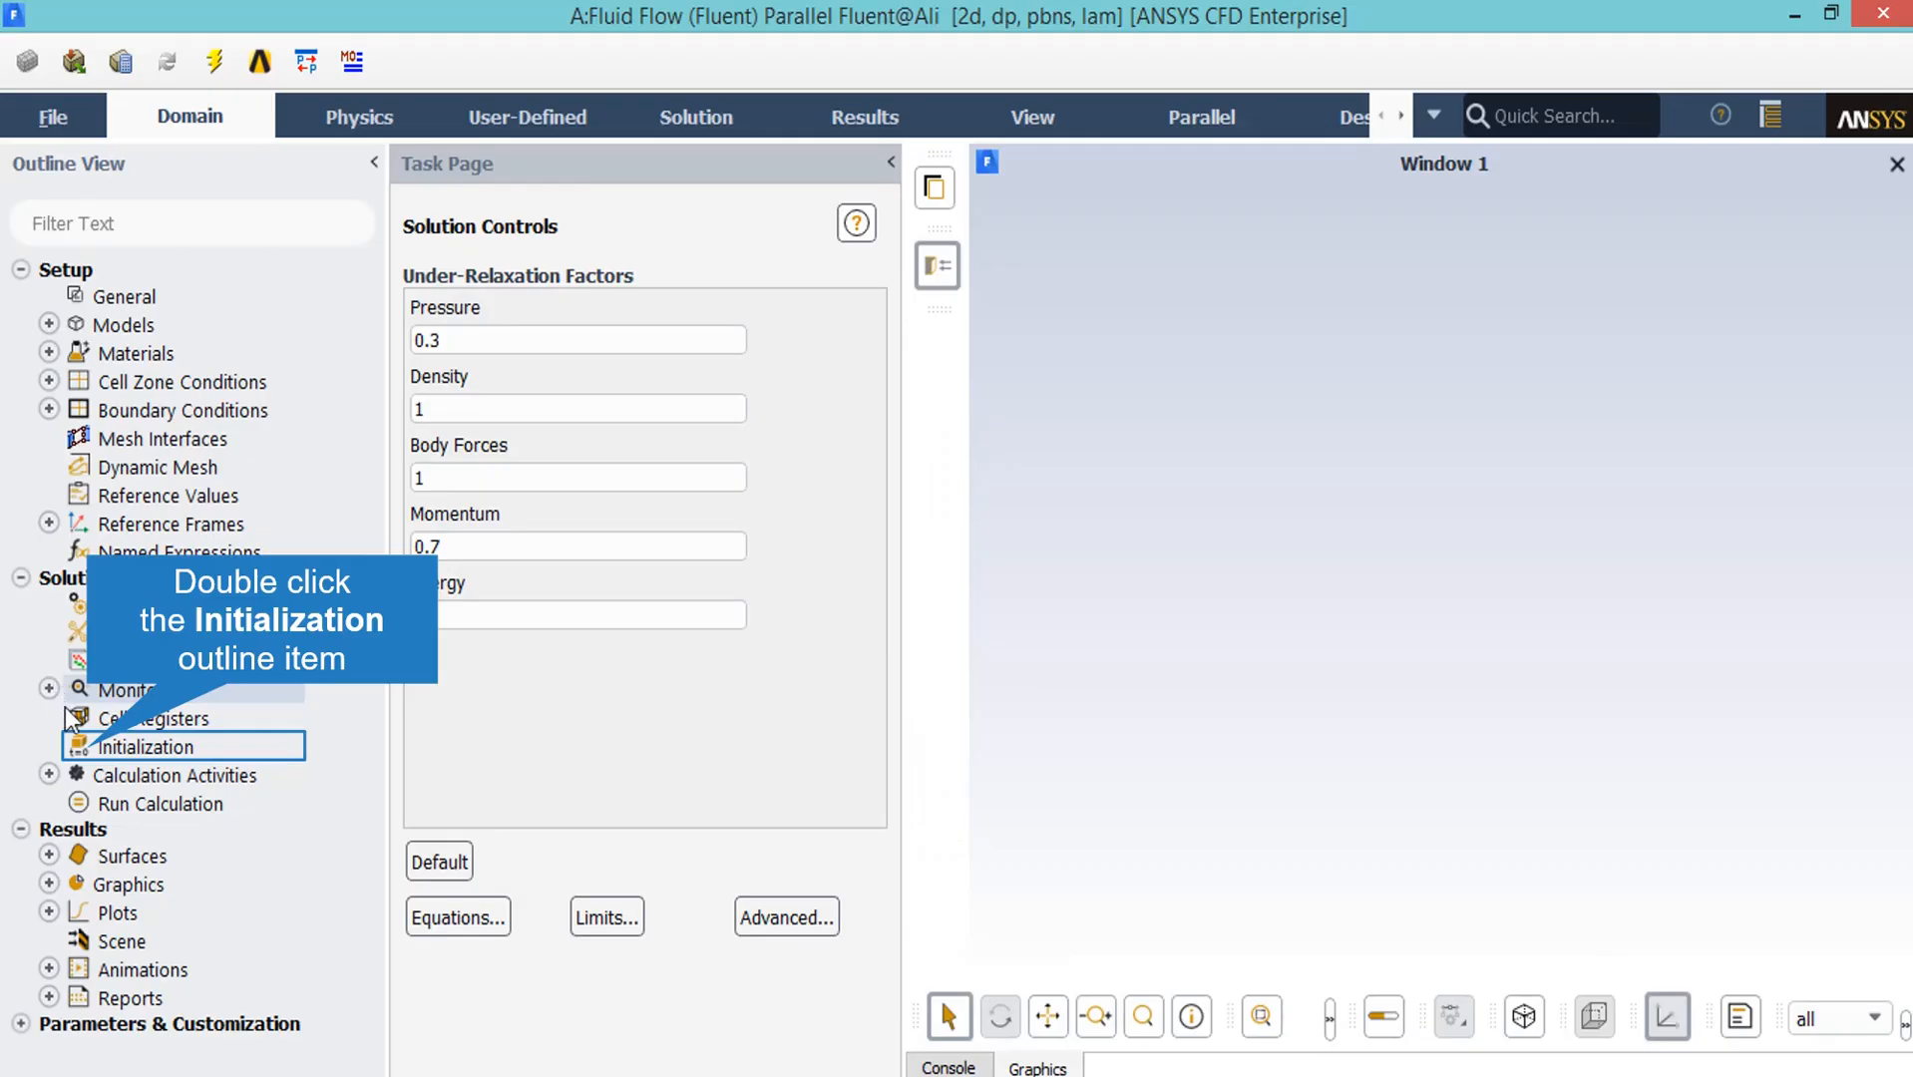
Initialize the solution with Standard Initialization, X velocity 1.46 m/s and temperature 273 K, and open the run calculation settings.
double_click(90, 755)
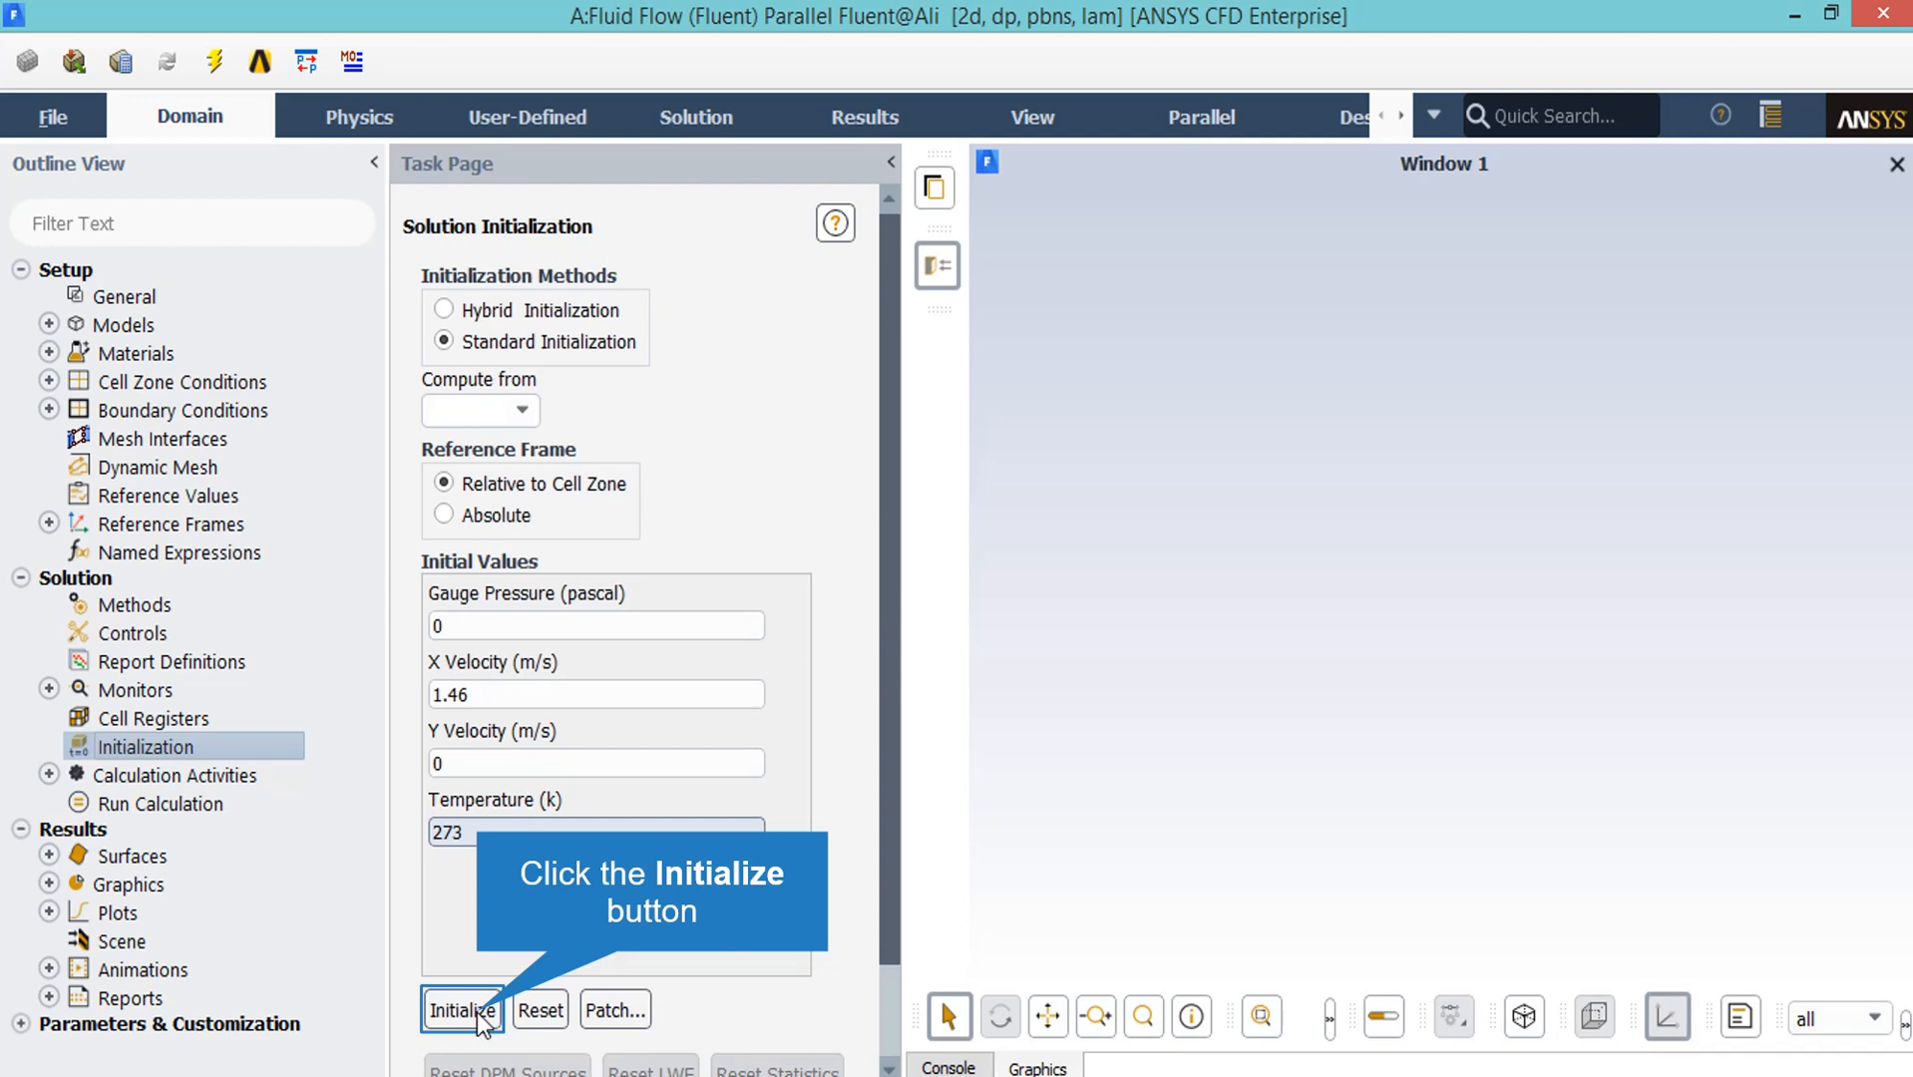
left_click(477, 1011)
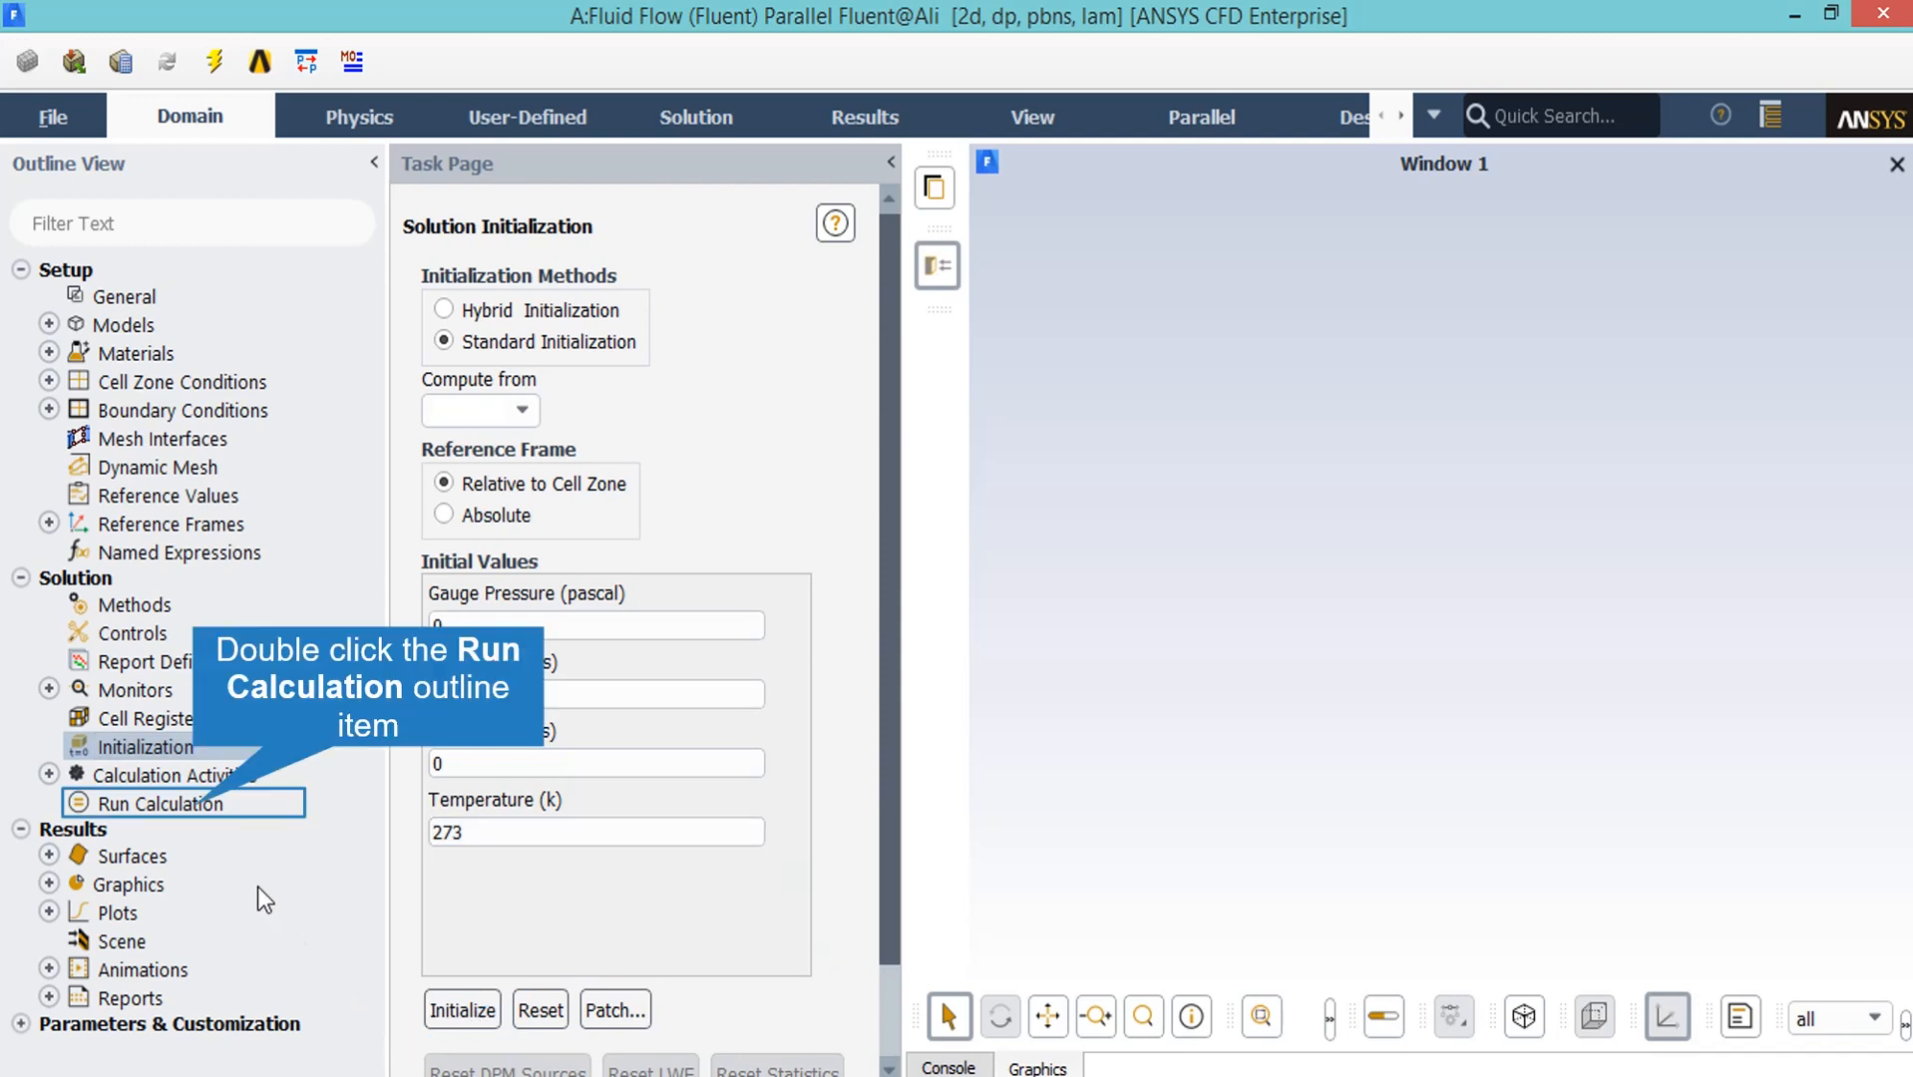
double_click(195, 811)
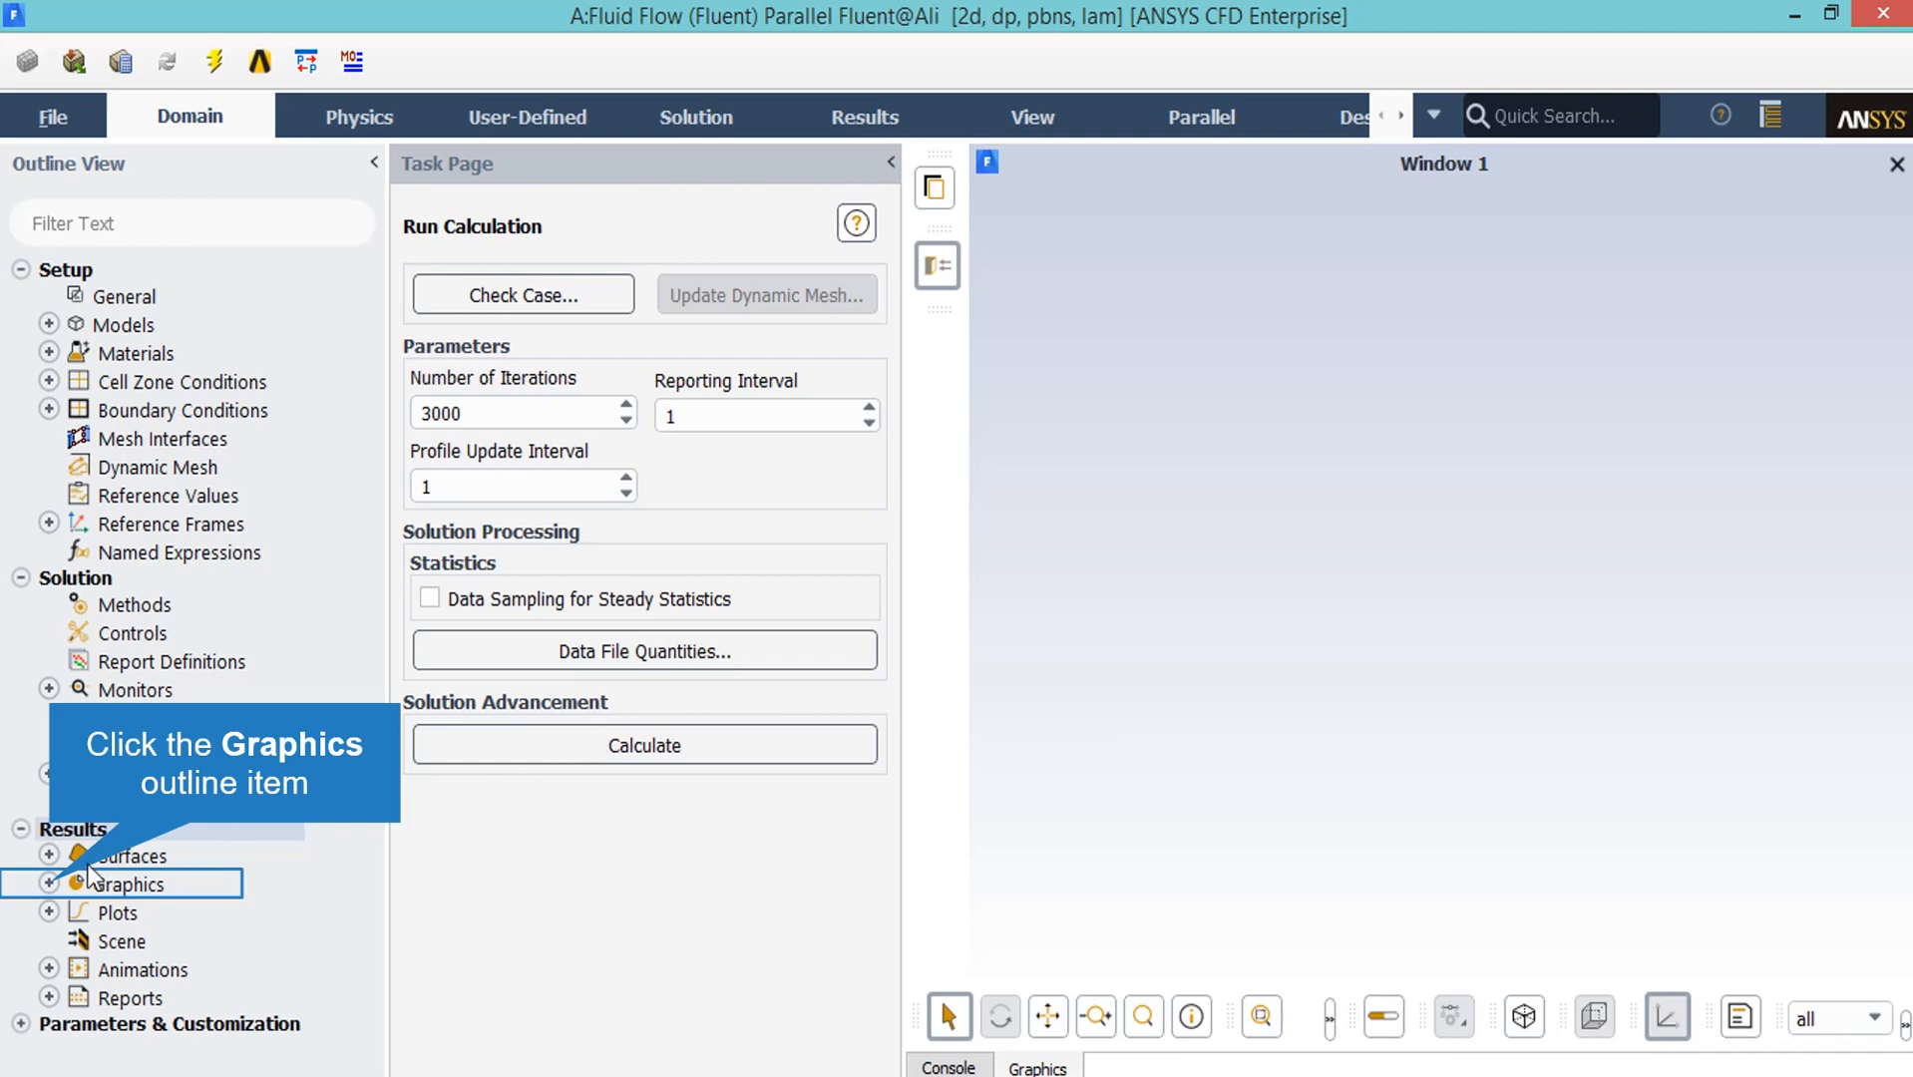
Create and display a filled Static Temperature contour on surface_body.
left_click(52, 884)
right_click(149, 942)
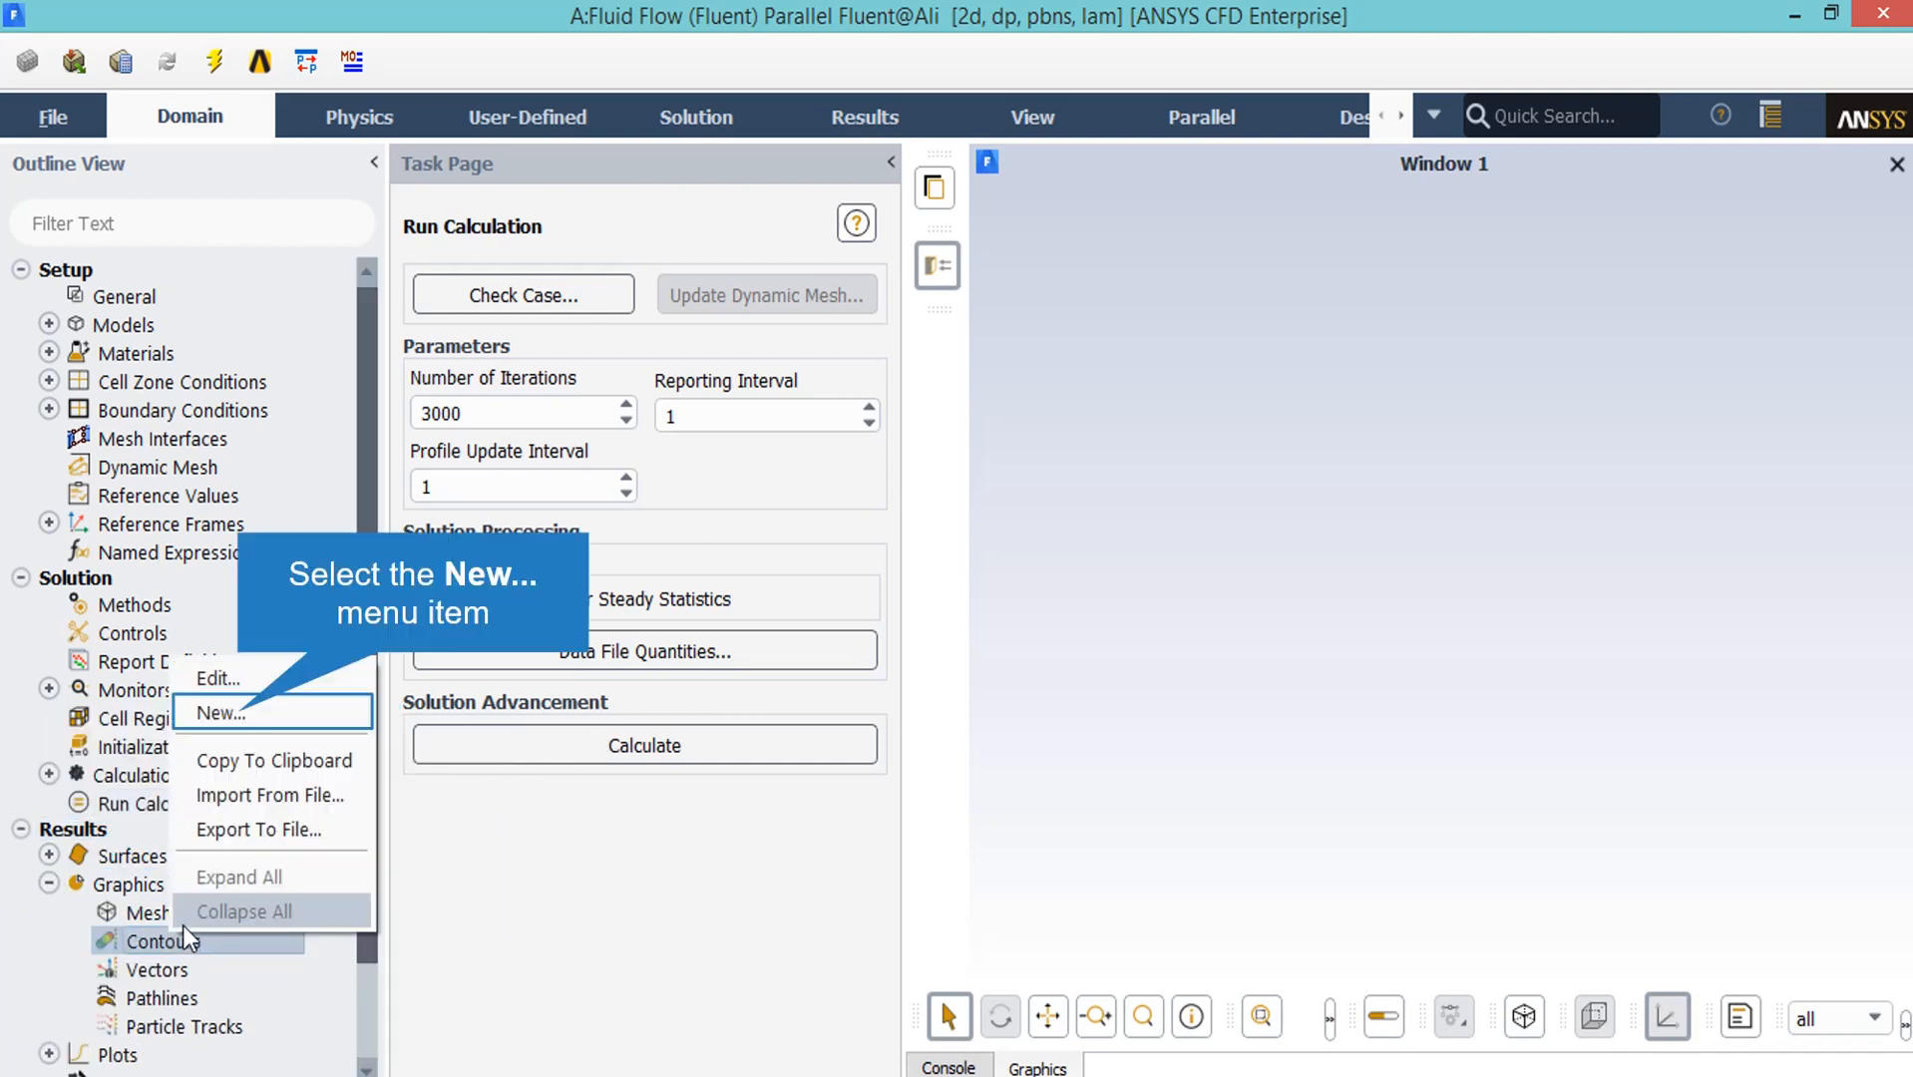
left_click(238, 712)
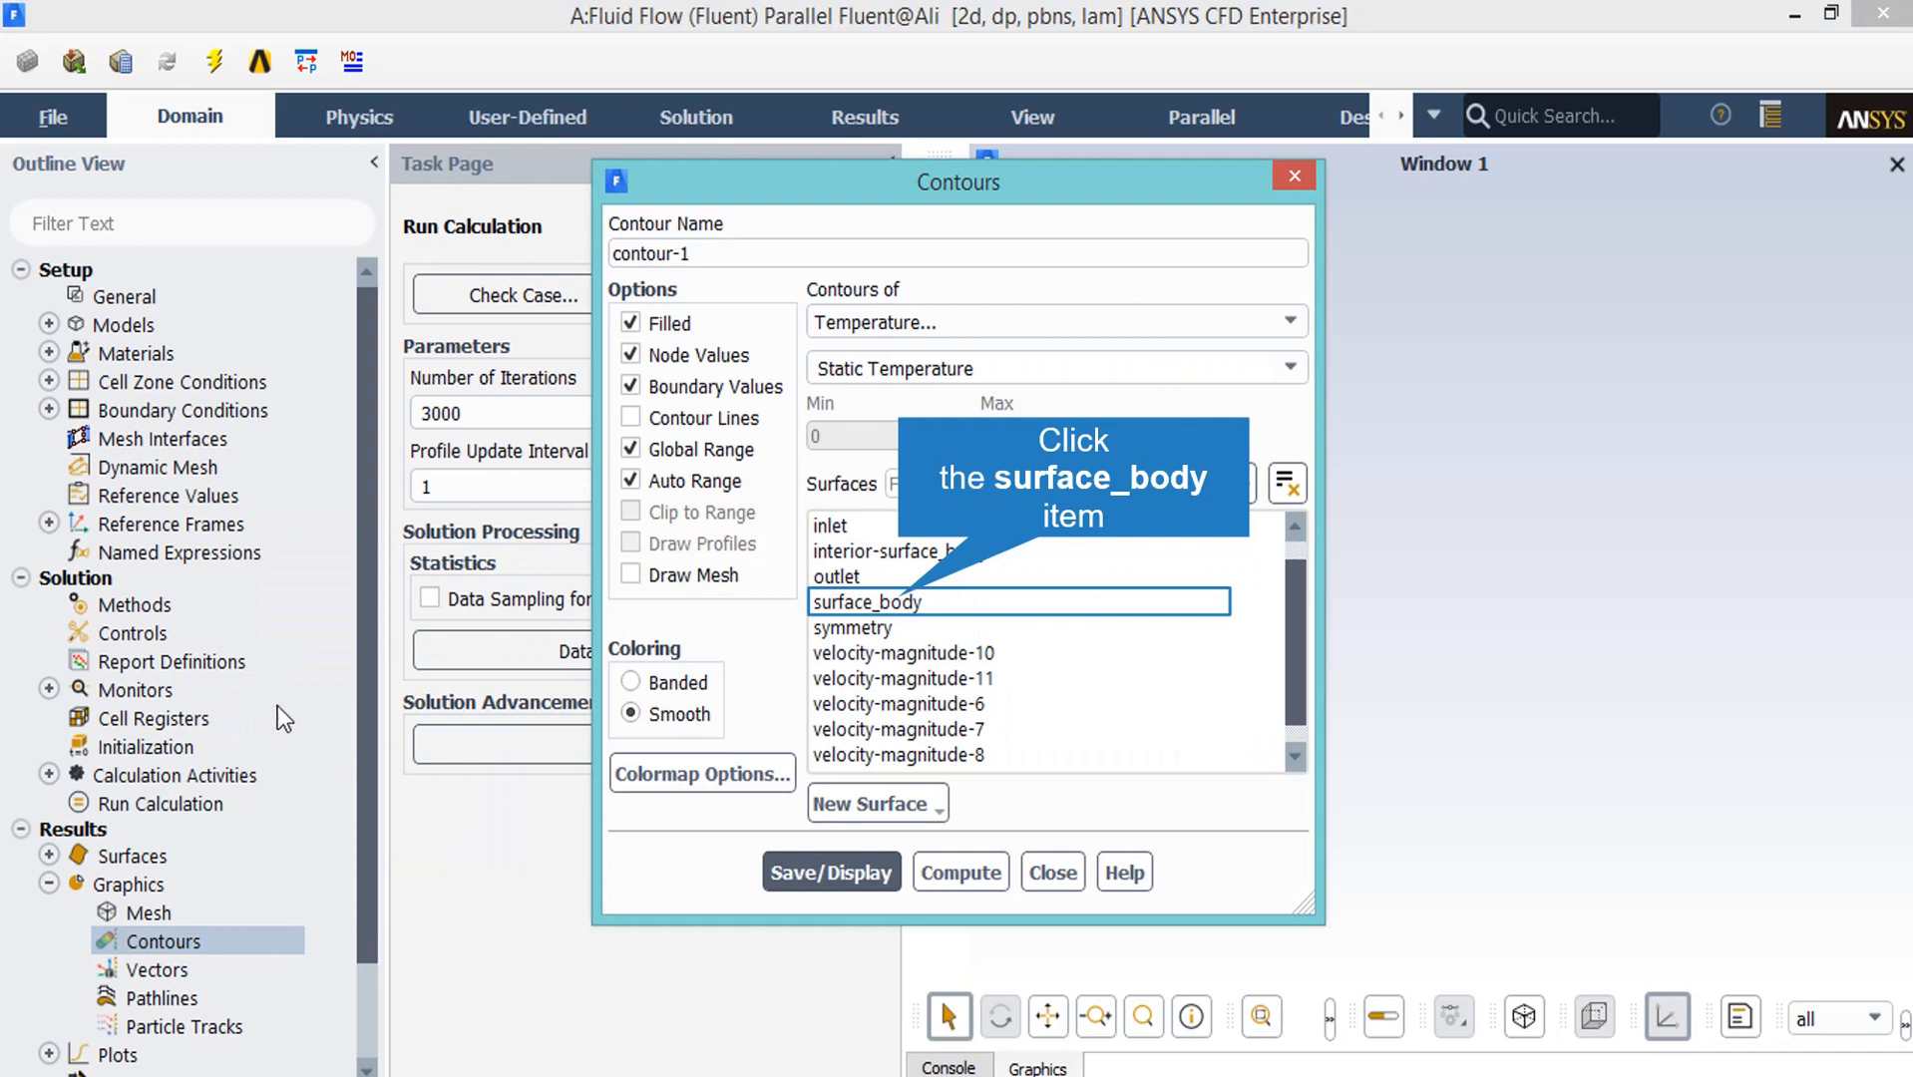
left_click(901, 603)
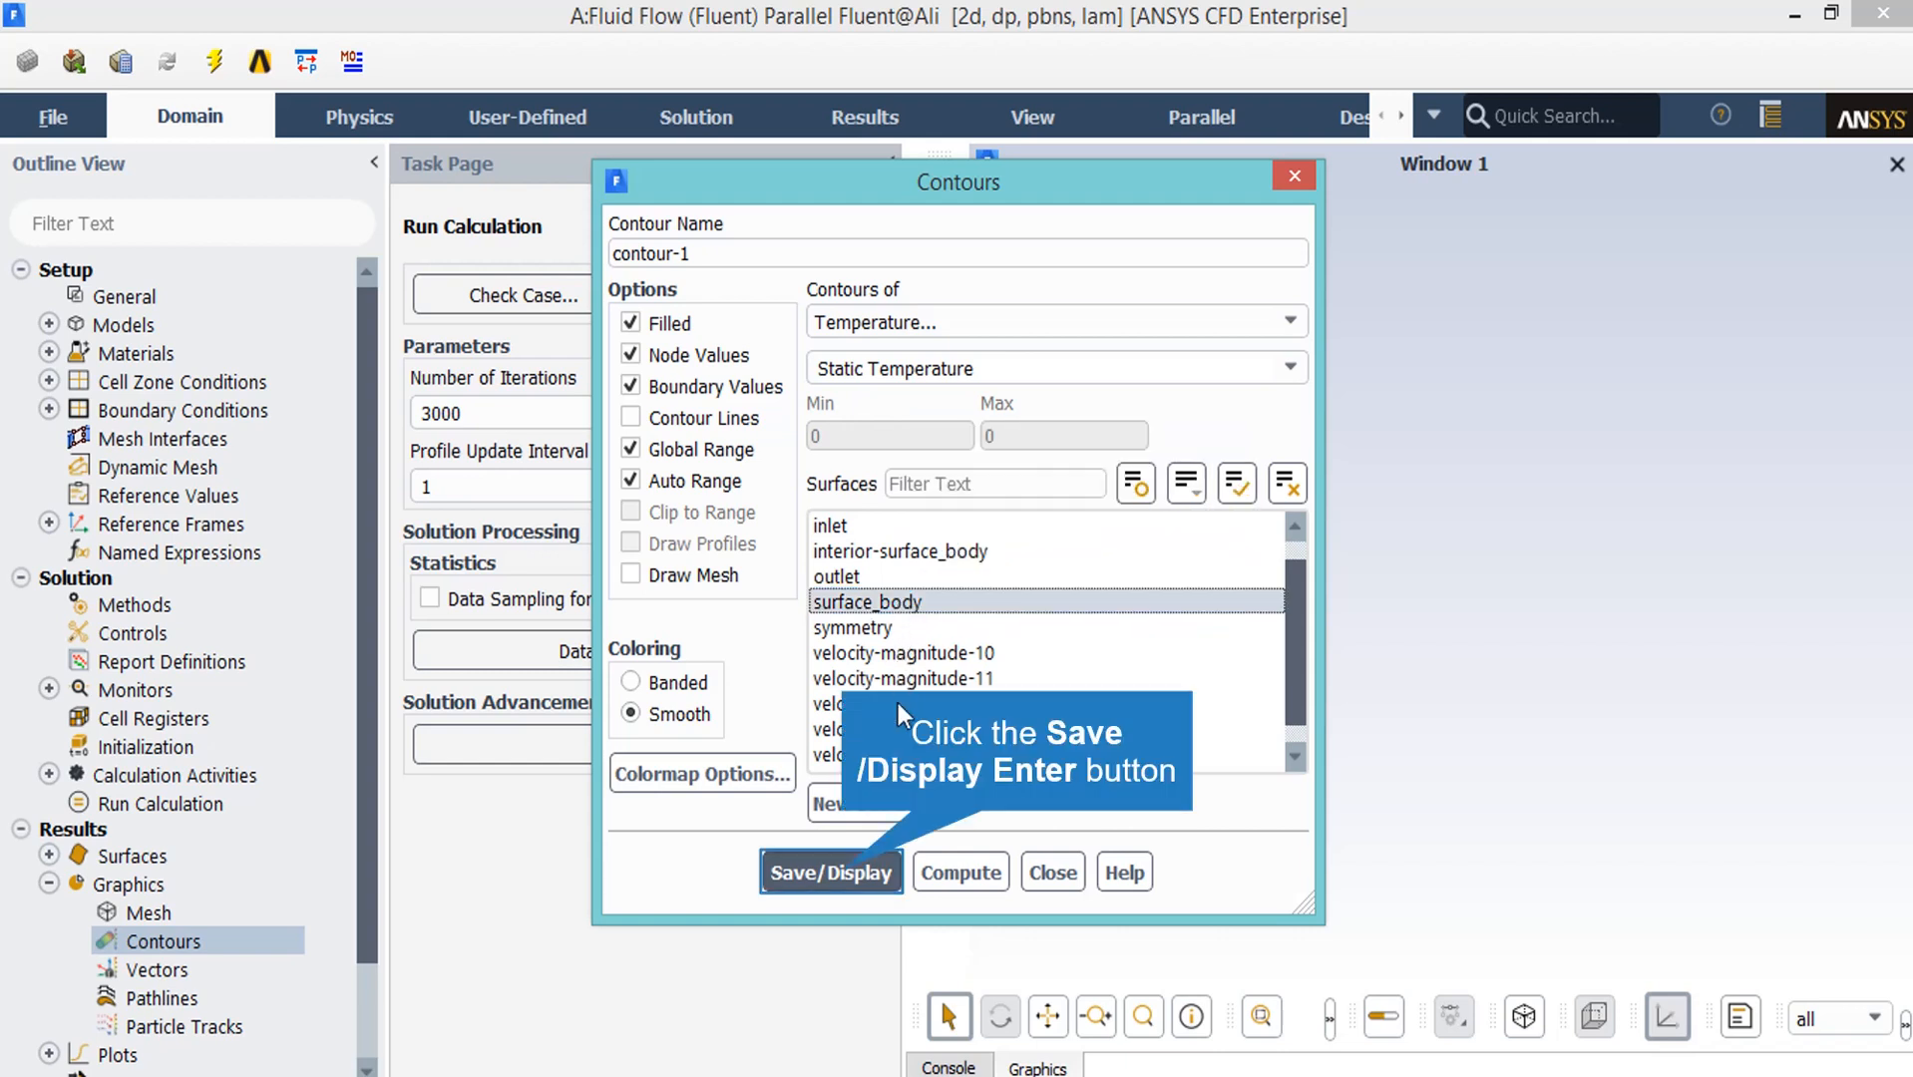
left_click(848, 858)
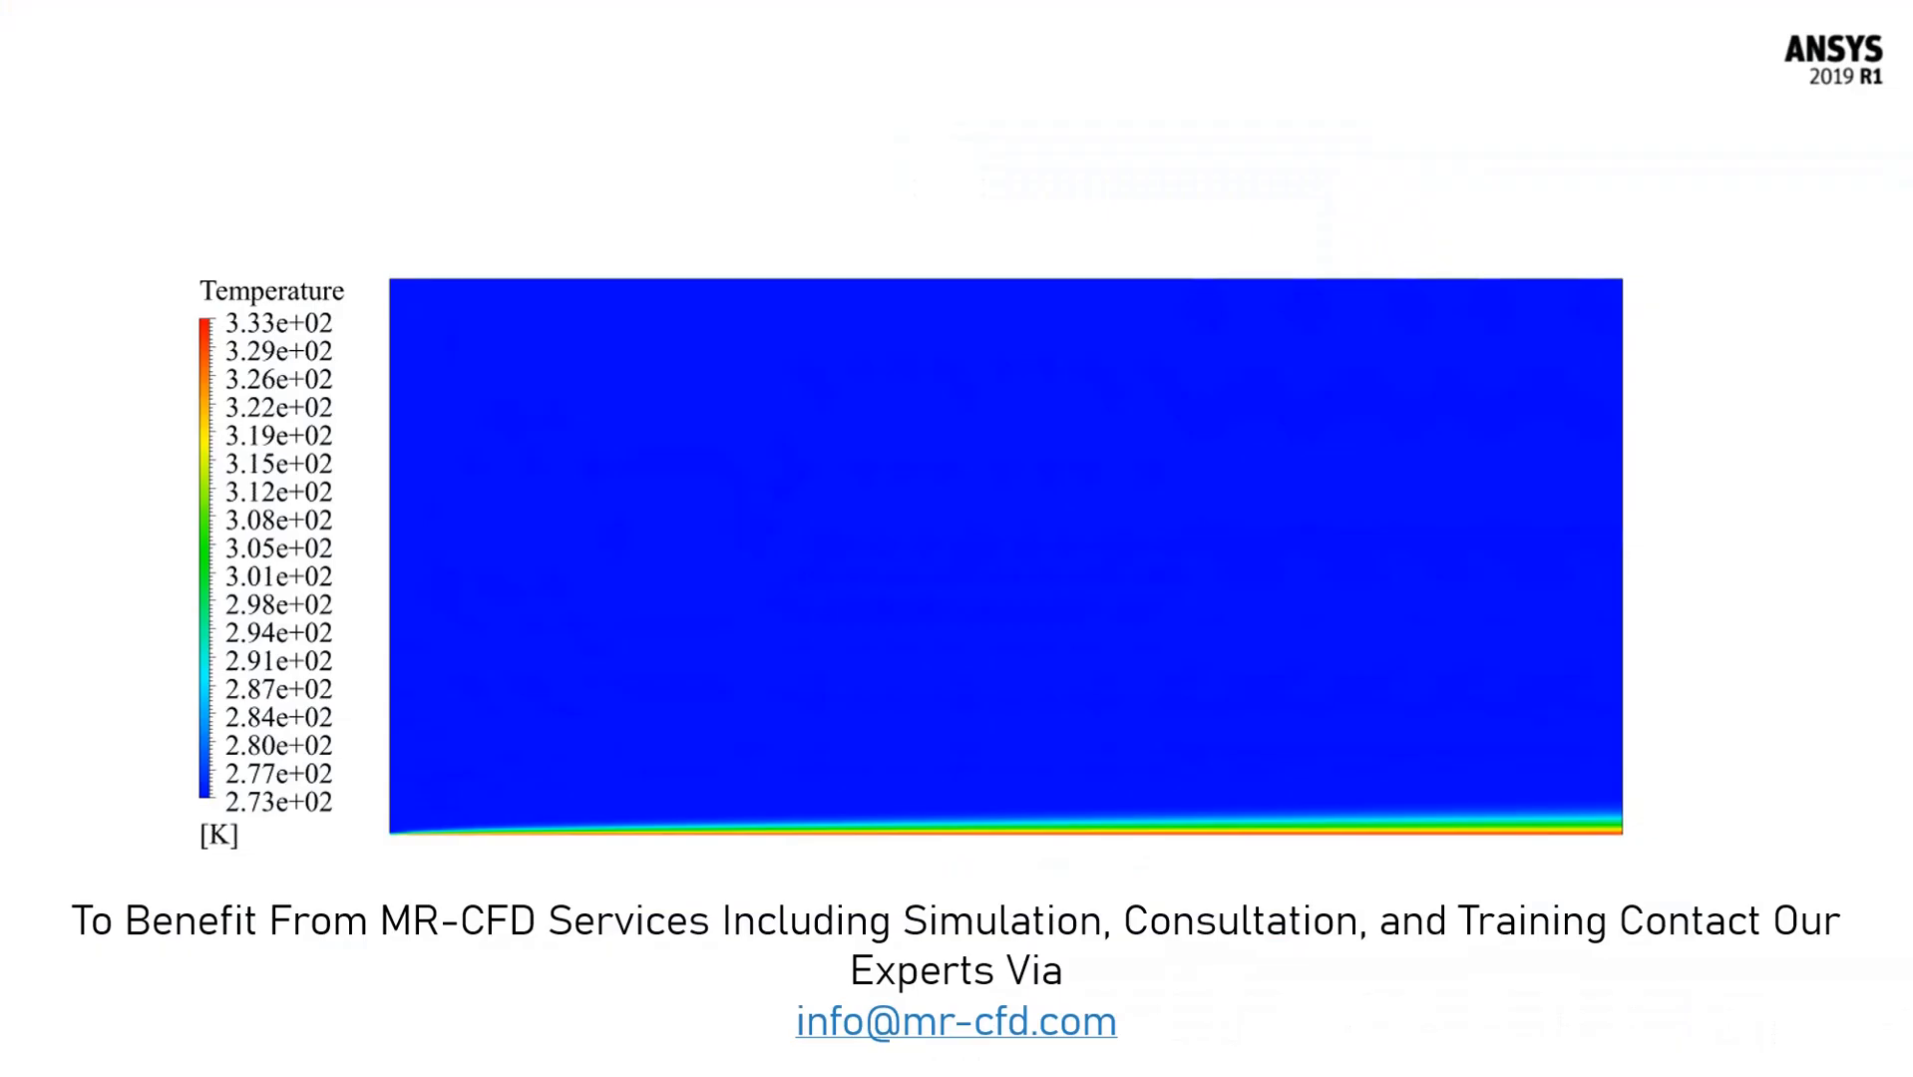